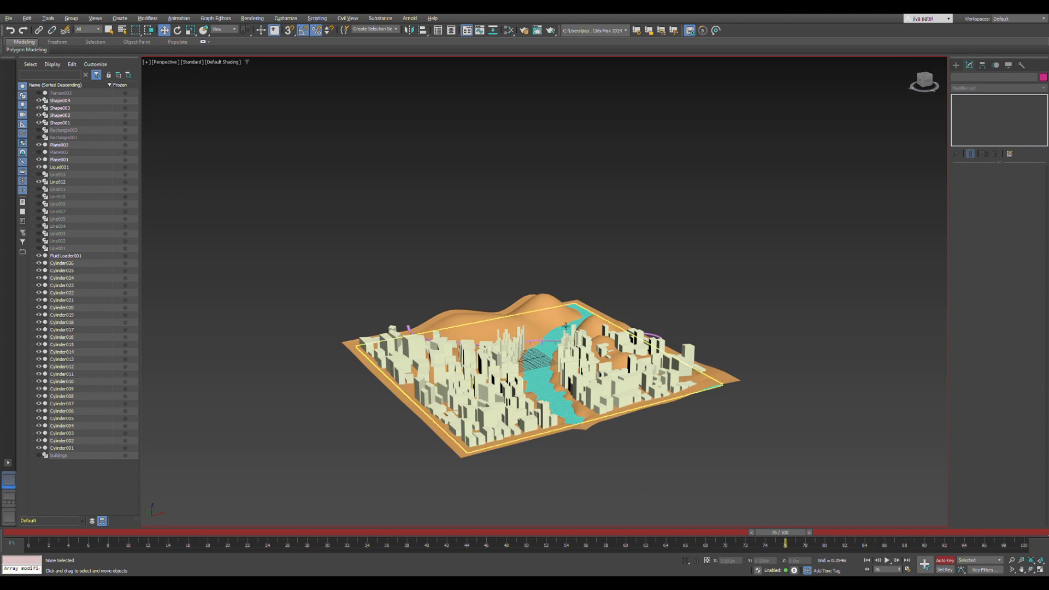
Step: Create a Daylight system centred on the city model, with the sun at an orbital scale of about 62 m
{"action": "scroll", "coordinate": [624, 360], "scroll_direction": "up", "scroll_amount": 3}
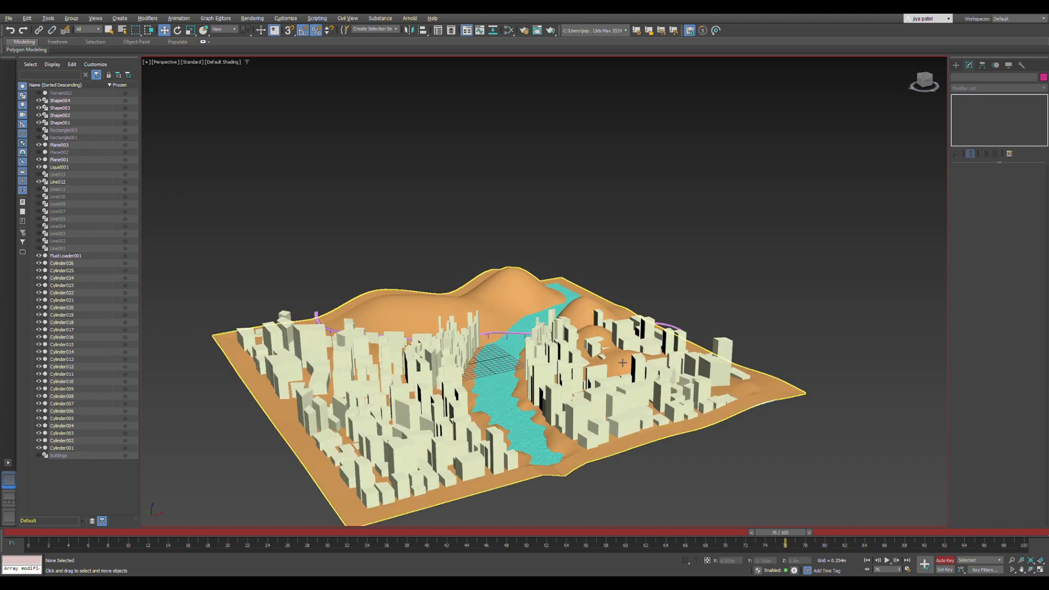
{"action": "scroll", "coordinate": [619, 377], "scroll_direction": "down", "scroll_amount": 3}
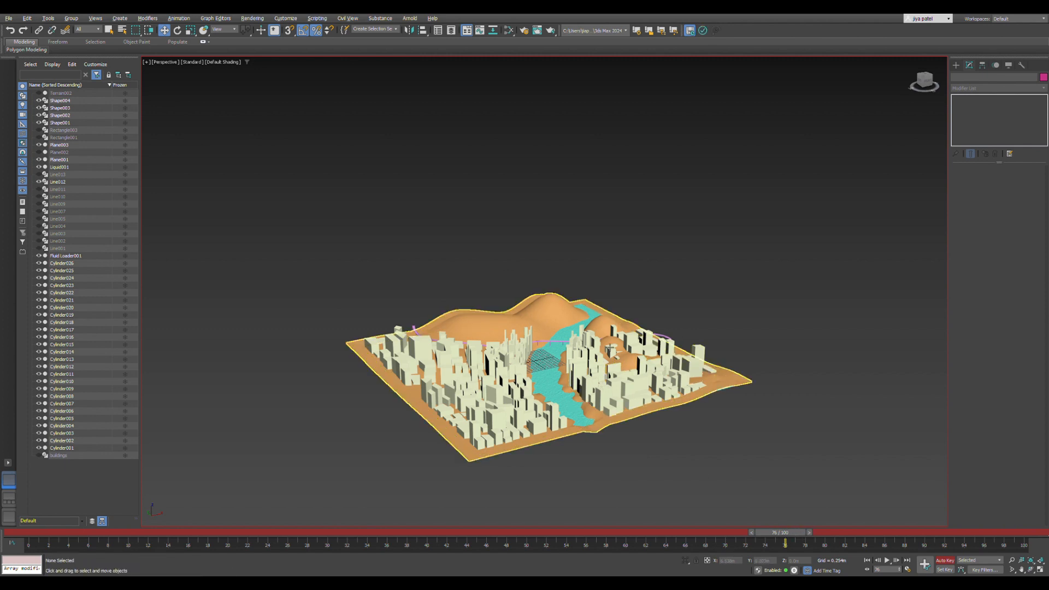
{"action": "scroll", "coordinate": [539, 458], "scroll_direction": "down", "scroll_amount": 3}
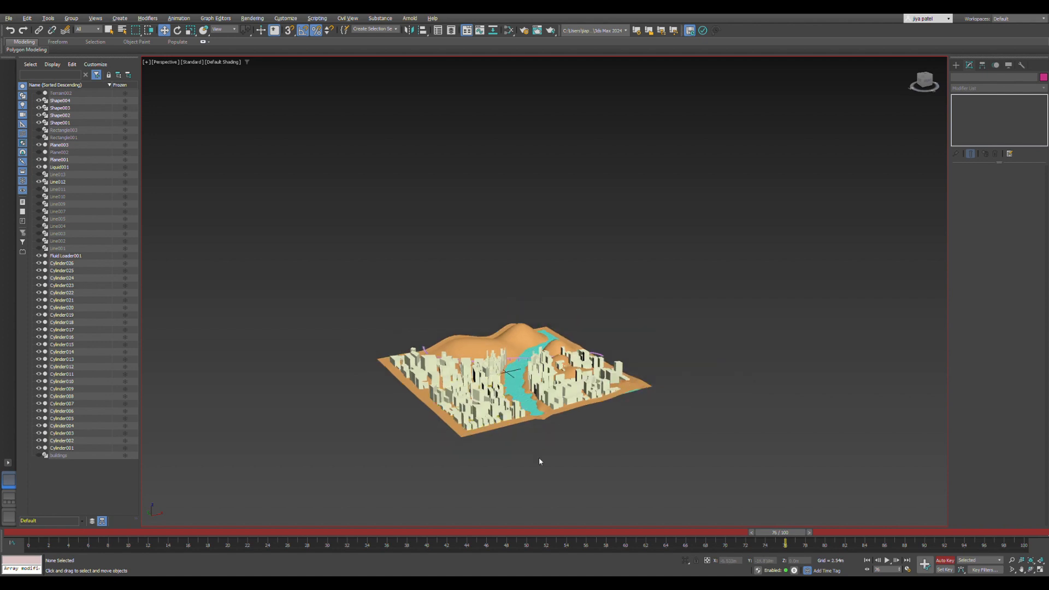
{"action": "scroll", "coordinate": [539, 457], "scroll_direction": "up", "scroll_amount": 5}
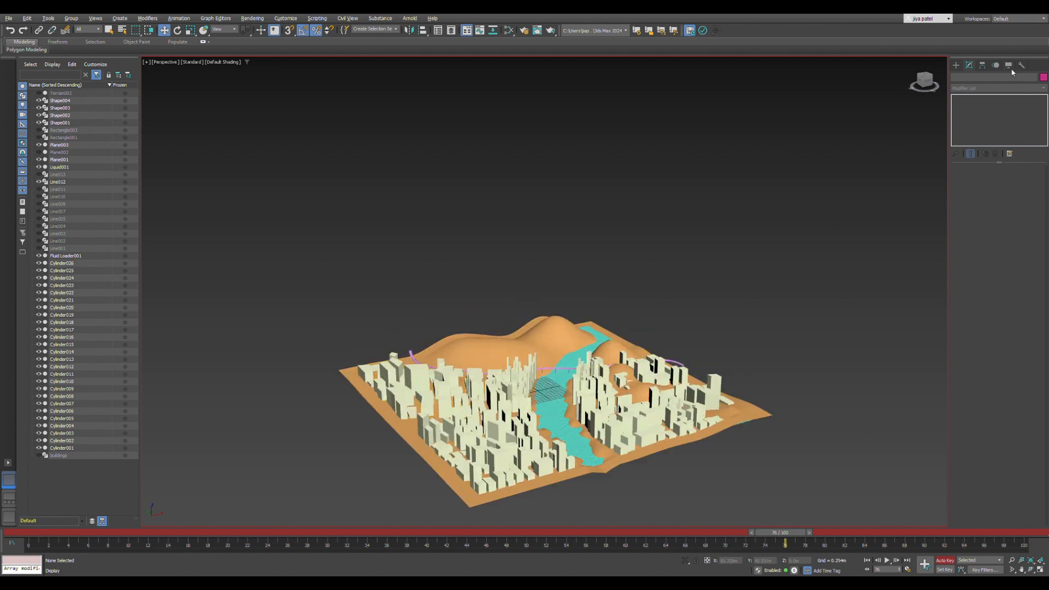
{"action": "left_click", "coordinate": [957, 65]}
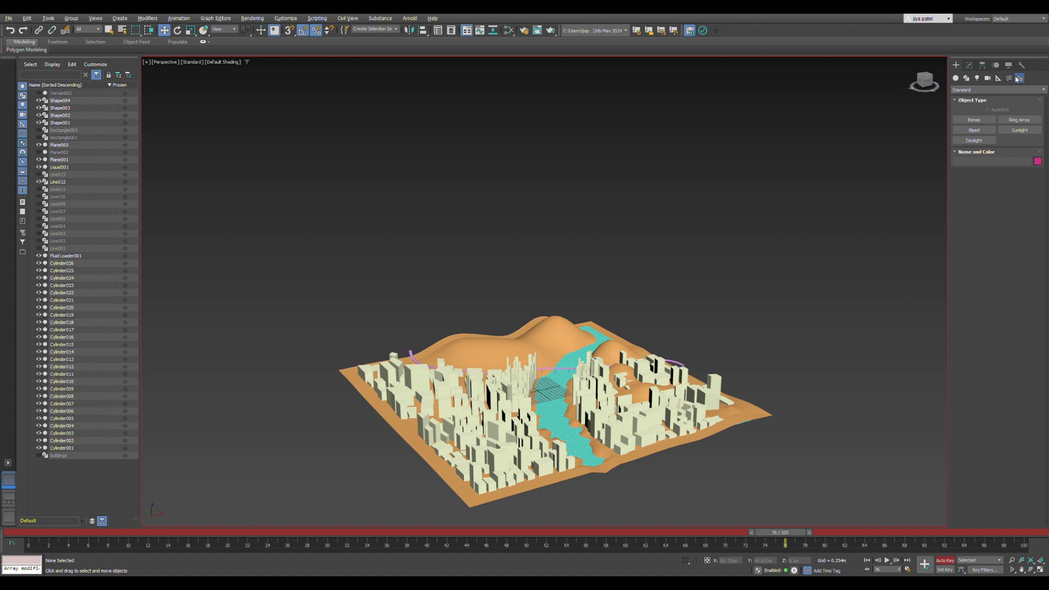
{"action": "left_click", "coordinate": [977, 140]}
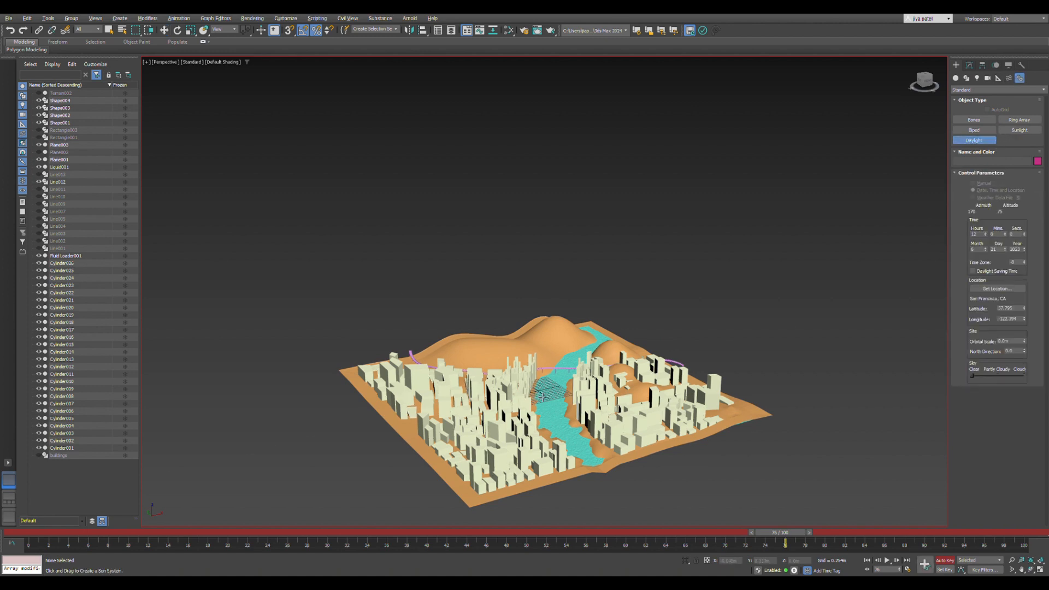
{"action": "left_click_drag", "start_coordinate": [543, 397], "coordinate": [569, 442]}
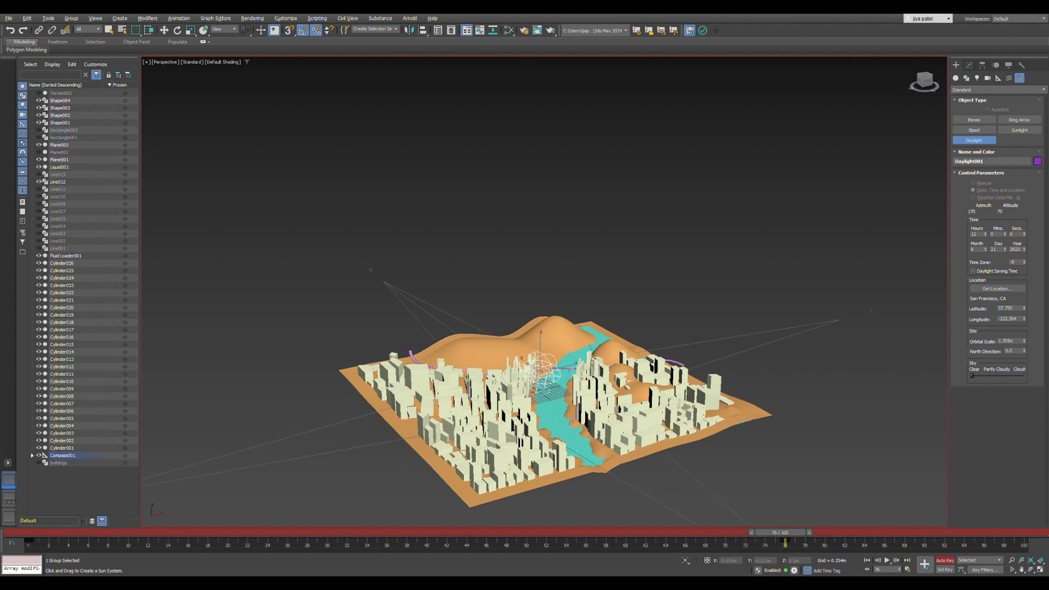
{"action": "scroll", "coordinate": [496, 450], "scroll_direction": "down", "scroll_amount": 10}
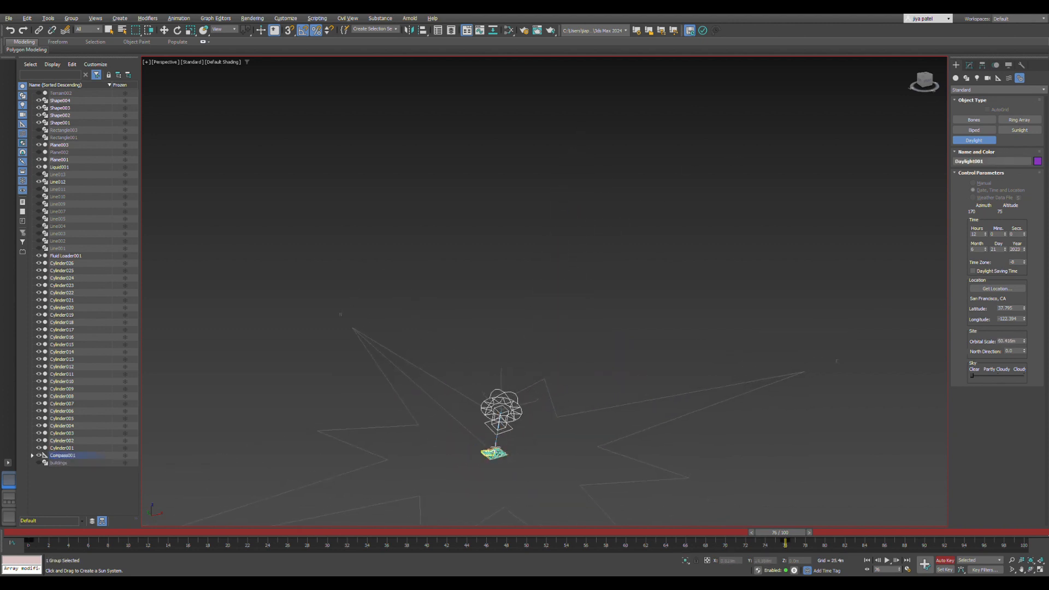
{"action": "left_click", "coordinate": [524, 339]}
{"action": "scroll", "coordinate": [488, 459], "scroll_direction": "up", "scroll_amount": 5}
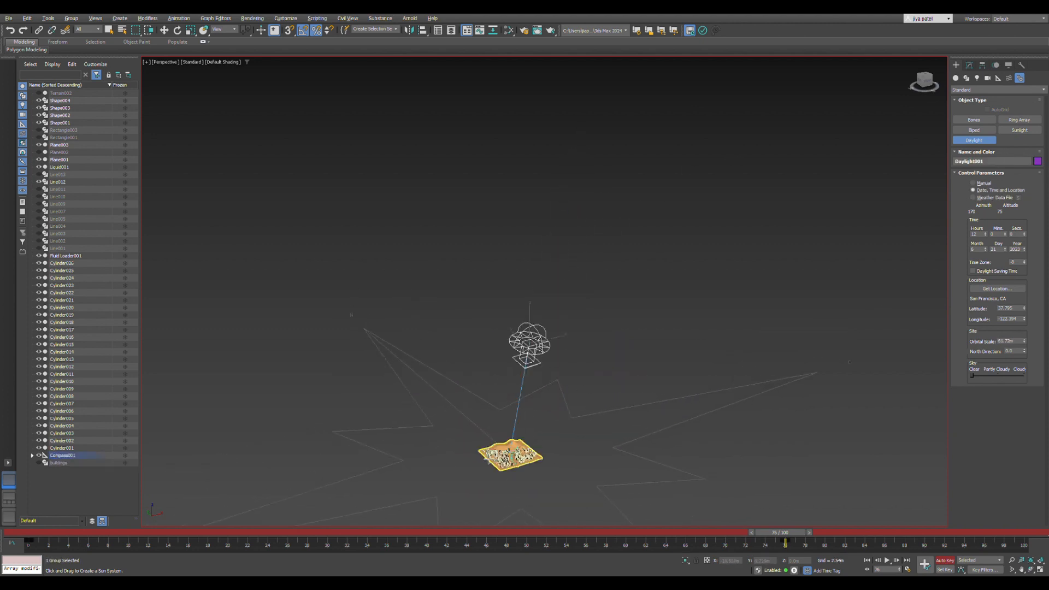
{"action": "scroll", "coordinate": [487, 459], "scroll_direction": "up", "scroll_amount": 3}
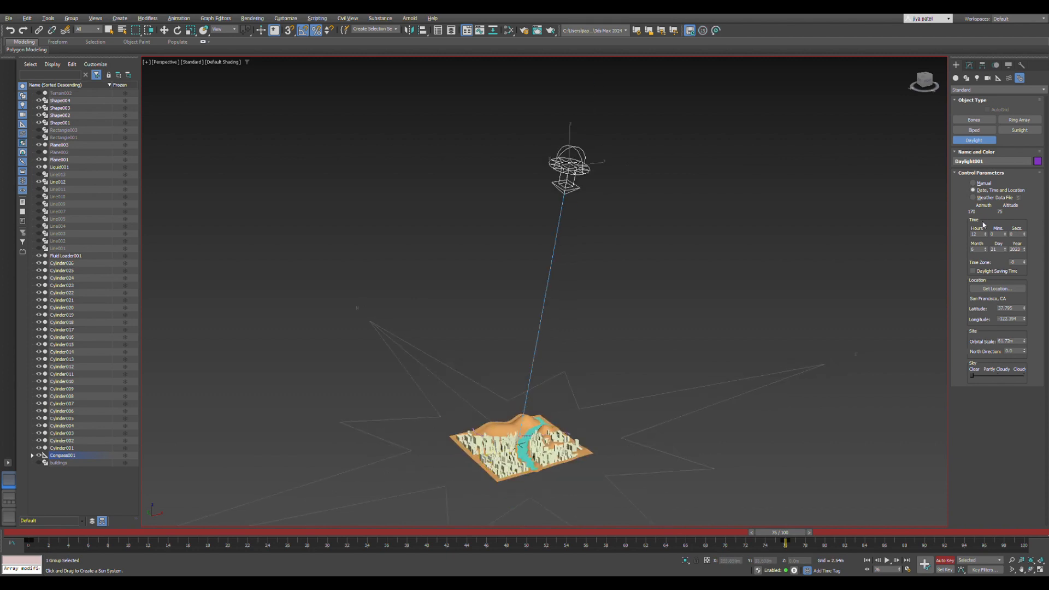
Step: Keep the daylight positioned by Date, Time and Location and set its time to 14 hours
{"action": "left_click", "coordinate": [988, 183]}
{"action": "left_click", "coordinate": [986, 190]}
{"action": "left_click", "coordinate": [985, 234]}
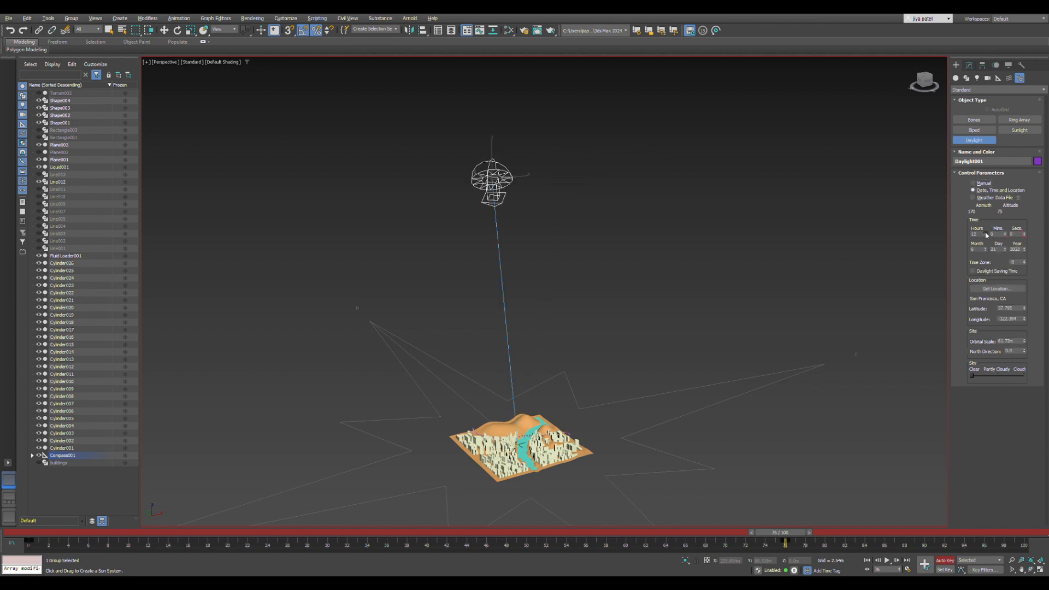
{"action": "left_click_drag", "start_coordinate": [986, 235], "coordinate": [986, 234]}
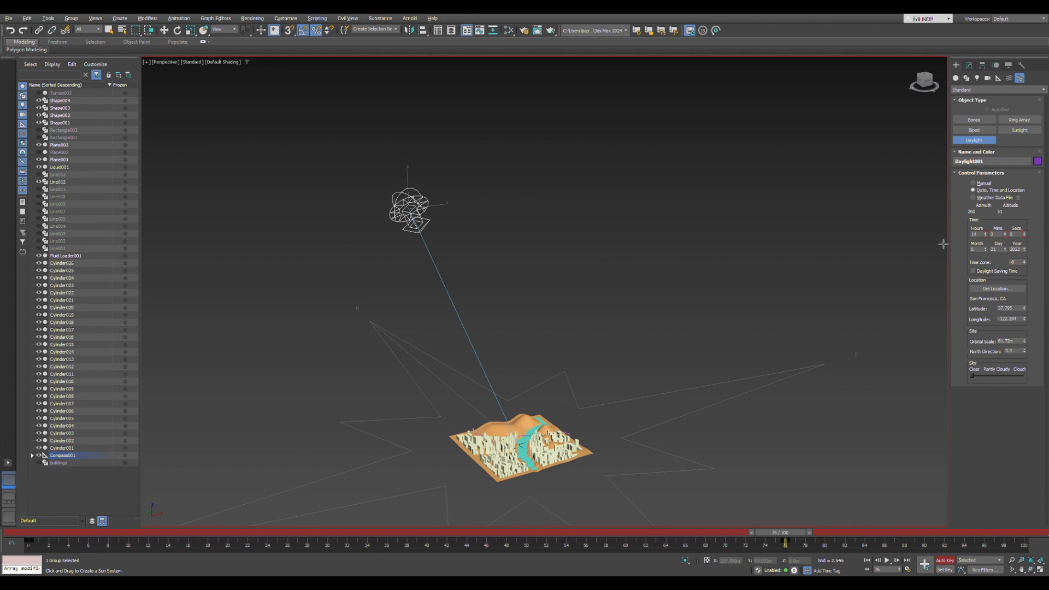
{"action": "left_click_drag", "start_coordinate": [593, 199], "coordinate": [569, 202]}
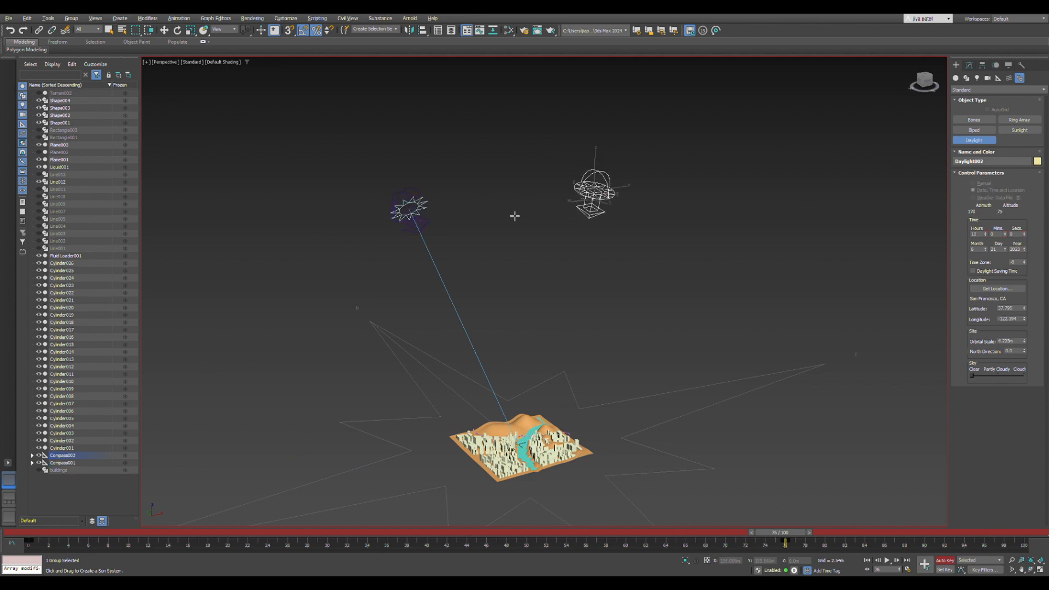
{"action": "right_click", "coordinate": [687, 133]}
{"action": "right_click", "coordinate": [761, 153]}
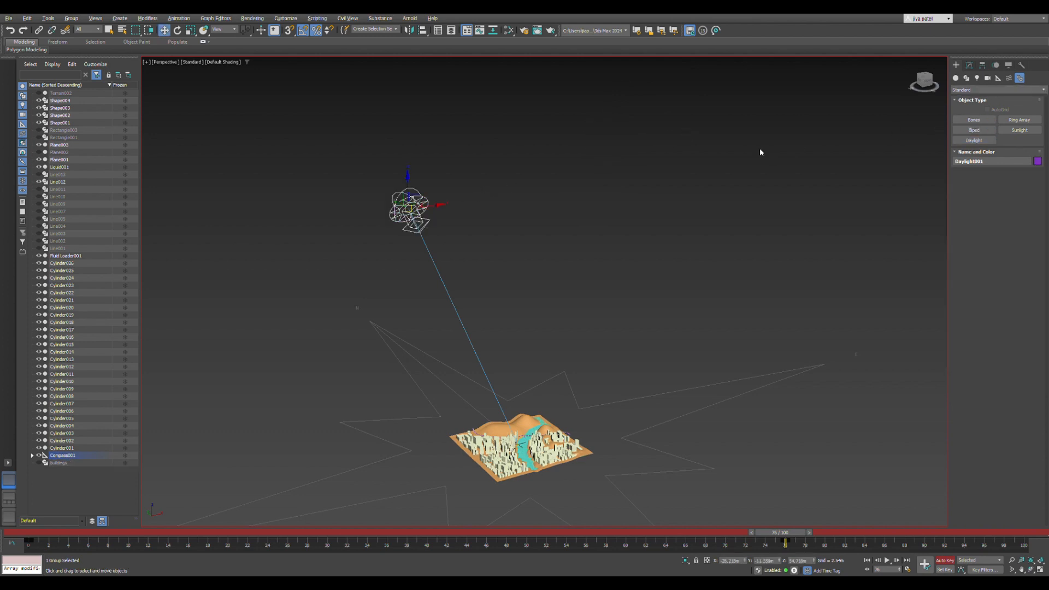
Step: Examine the daylight's parameters and check the sun's position relative to the city from several angles
{"action": "left_click", "coordinate": [969, 65]}
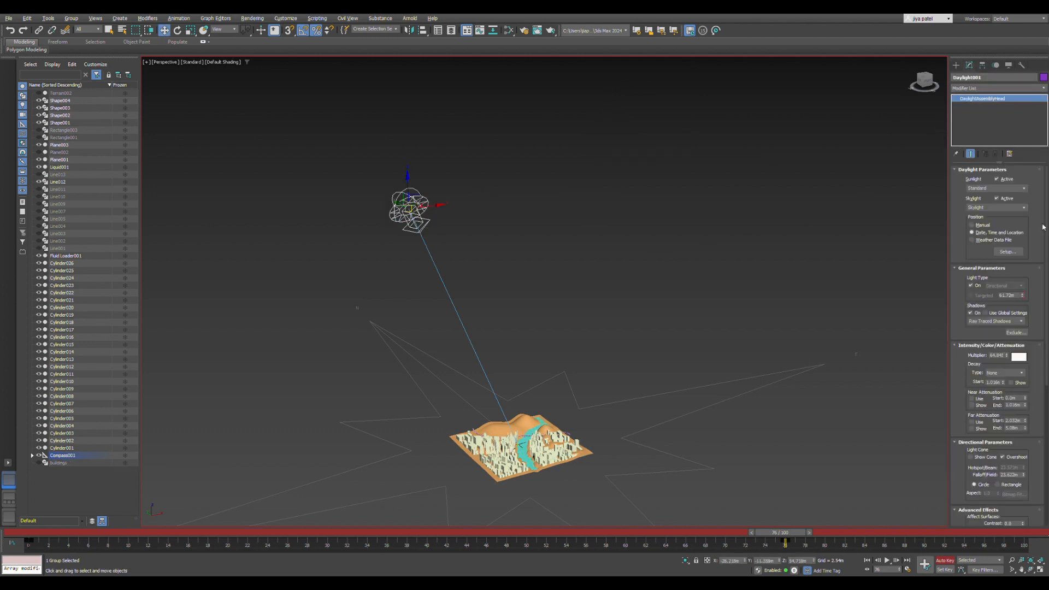
{"action": "scroll", "coordinate": [452, 334], "scroll_direction": "down", "scroll_amount": 4}
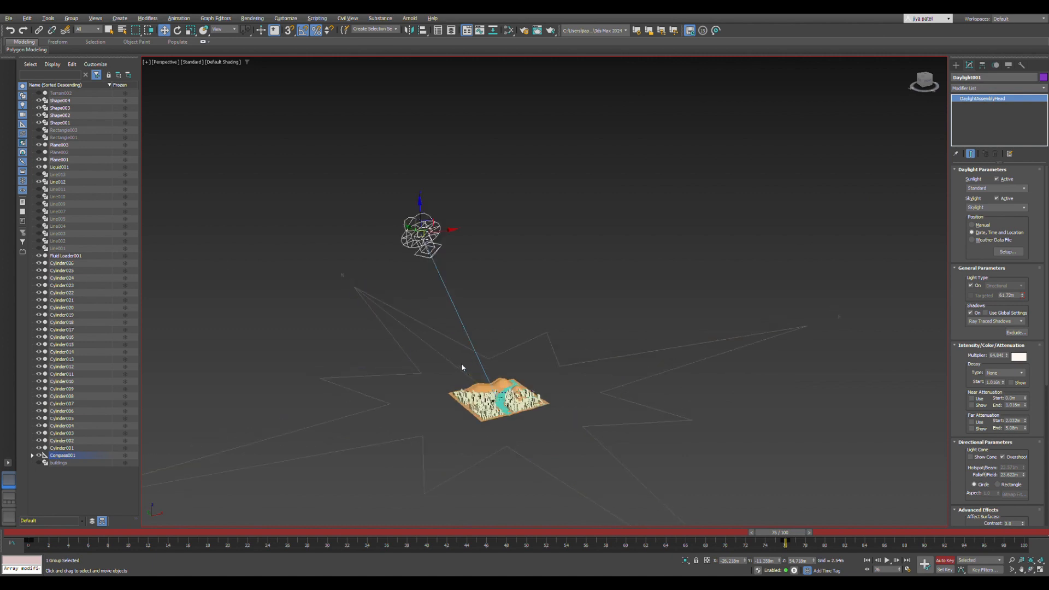
{"action": "scroll", "coordinate": [516, 281], "scroll_direction": "down", "scroll_amount": 3}
{"action": "middle_click_drag", "start_coordinate": [516, 281], "coordinate": [485, 287], "text": "alt"}
{"action": "scroll", "coordinate": [492, 300], "scroll_direction": "up", "scroll_amount": 4}
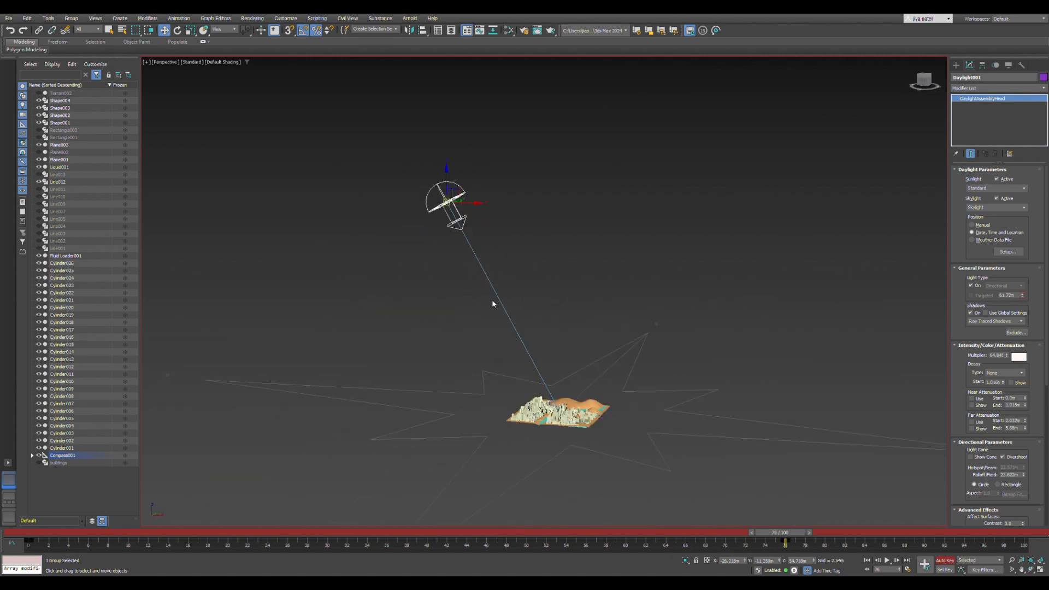
{"action": "middle_click_drag", "start_coordinate": [557, 389], "coordinate": [595, 384], "text": "alt"}
{"action": "scroll", "coordinate": [595, 383], "scroll_direction": "up", "scroll_amount": 3}
{"action": "left_click", "coordinate": [323, 276]}
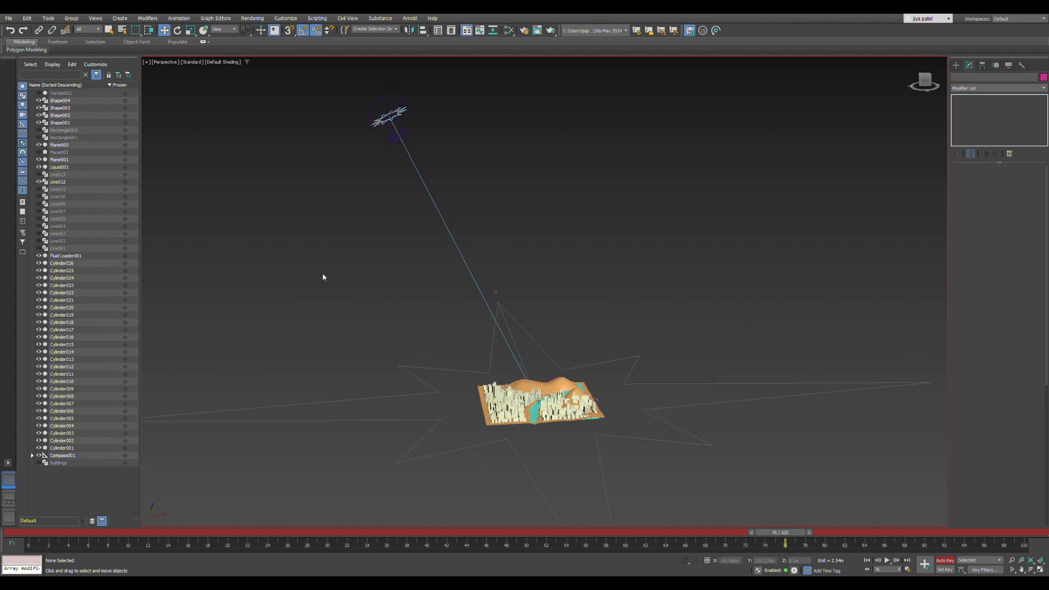
{"action": "scroll", "coordinate": [323, 276], "scroll_direction": "down", "scroll_amount": 4}
{"action": "middle_click_drag", "start_coordinate": [481, 320], "coordinate": [449, 293], "text": "alt"}
{"action": "scroll", "coordinate": [417, 292], "scroll_direction": "up", "scroll_amount": 2}
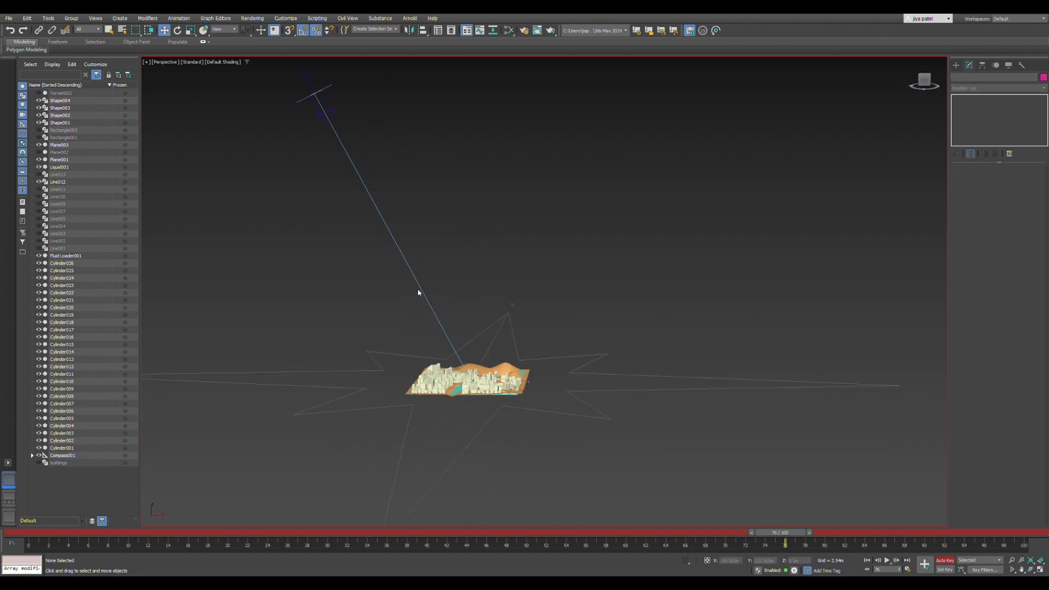
Step: Open the position setup of Daylight001 and set its time to 9 hours
{"action": "left_click", "coordinate": [418, 293]}
{"action": "scroll", "coordinate": [419, 294], "scroll_direction": "down", "scroll_amount": 3}
{"action": "left_click", "coordinate": [992, 253]}
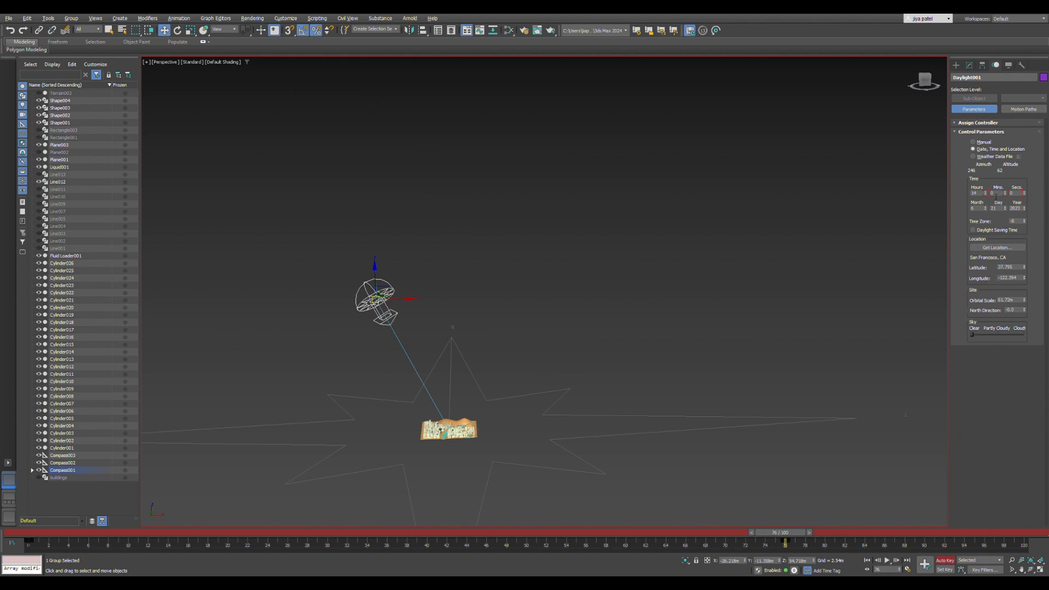
{"action": "left_click", "coordinate": [984, 194]}
{"action": "left_click", "coordinate": [984, 195]}
{"action": "left_click", "coordinate": [984, 194]}
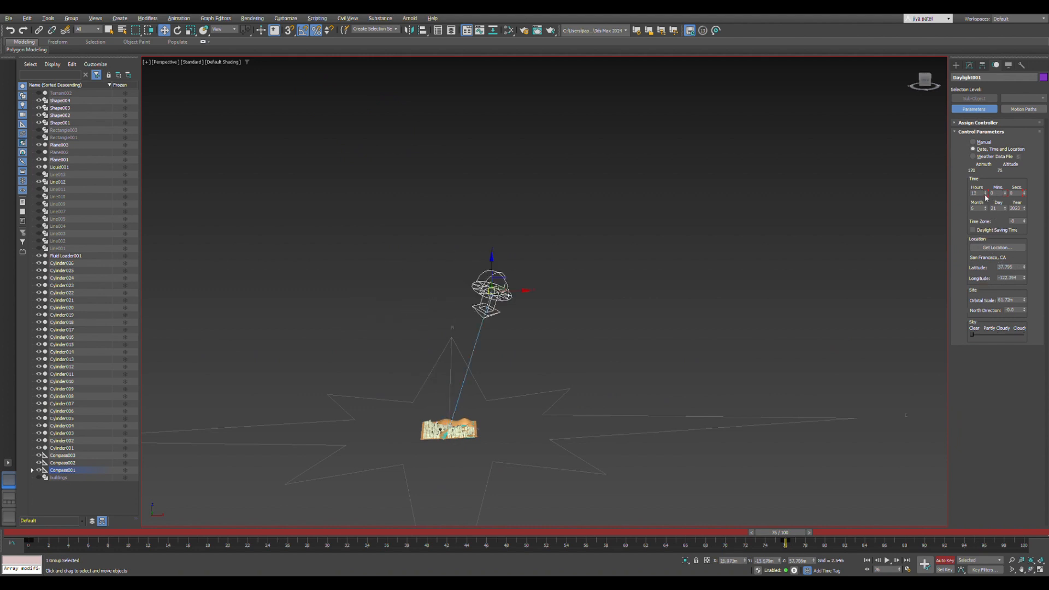
{"action": "left_click", "coordinate": [984, 195]}
{"action": "left_click", "coordinate": [985, 196]}
{"action": "left_click", "coordinate": [473, 288]}
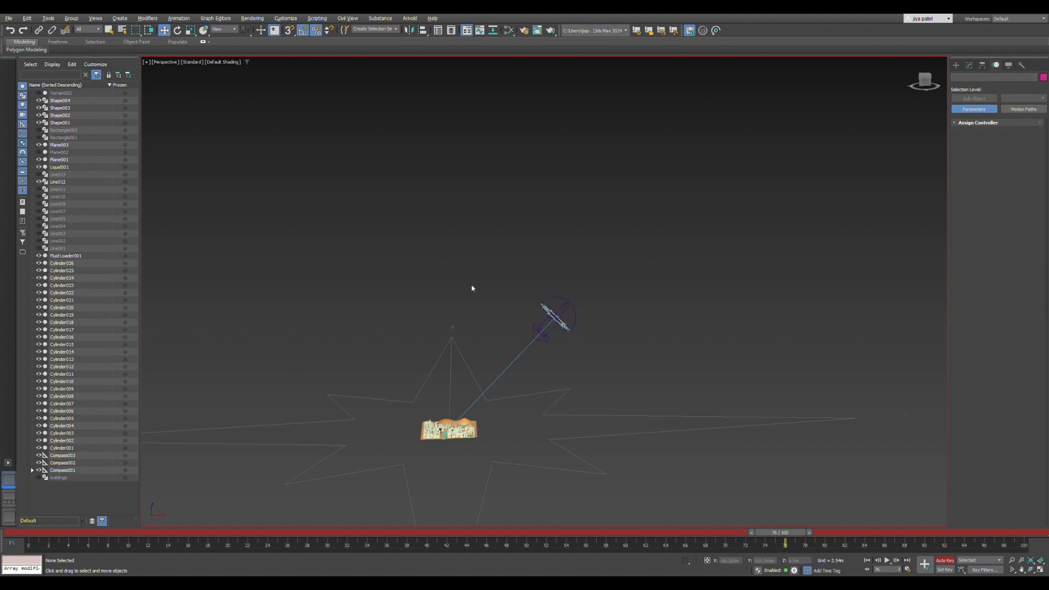
Step: Clone Compass001 together with its child Daylight001
{"action": "left_click", "coordinate": [557, 326]}
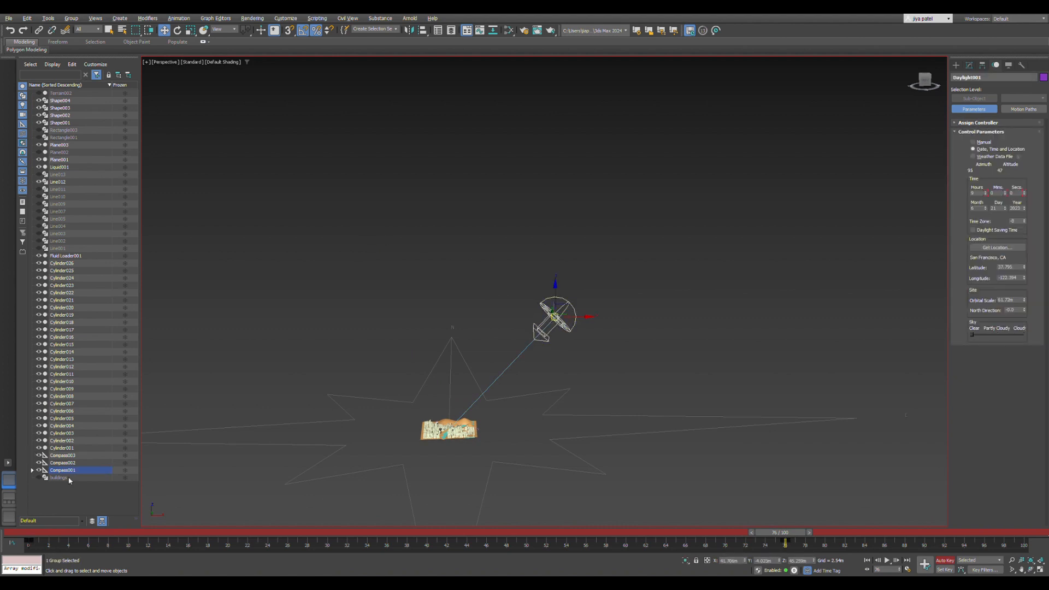
{"action": "left_click", "coordinate": [71, 456]}
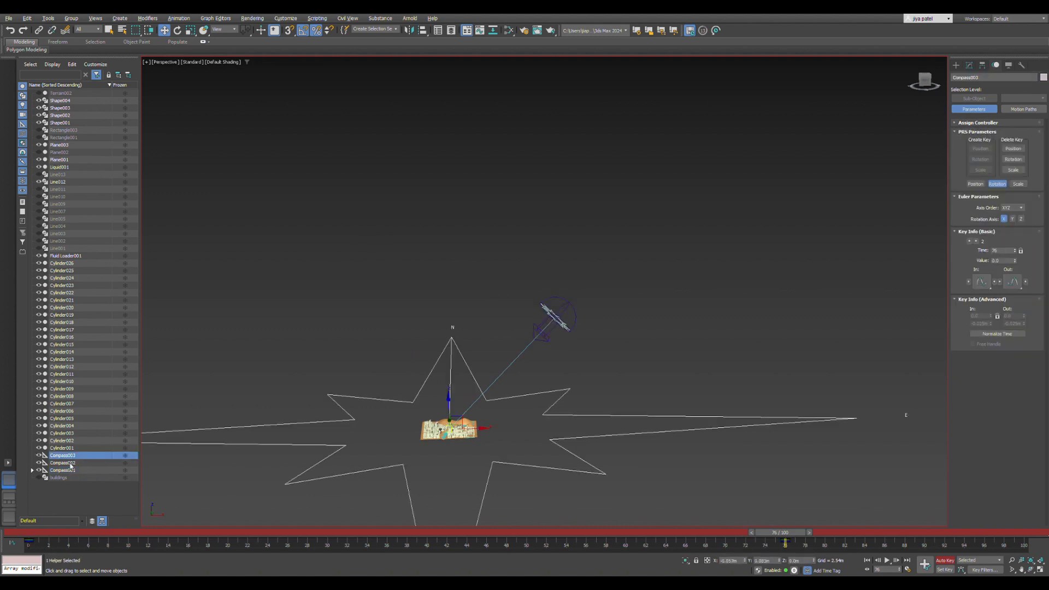
{"action": "left_click", "coordinate": [41, 462]}
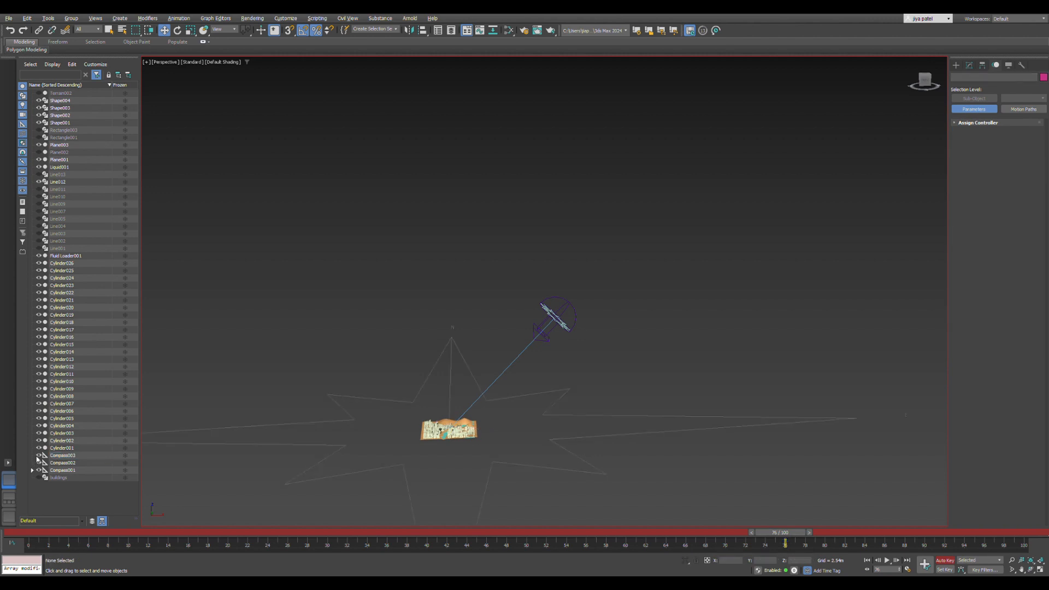
{"action": "left_click", "coordinate": [32, 470]}
{"action": "left_click", "coordinate": [69, 477]}
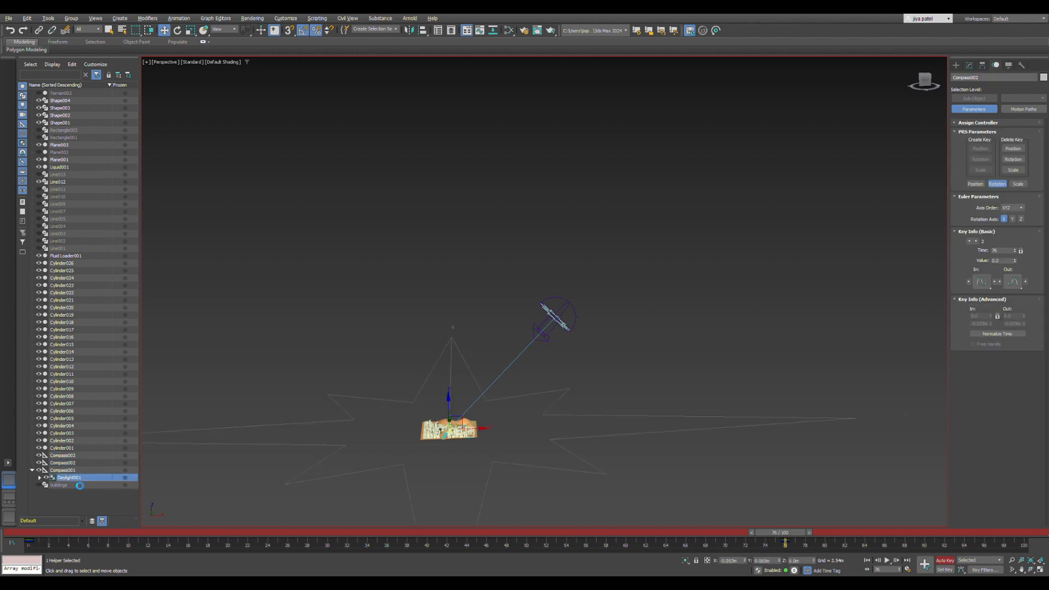
{"action": "left_click", "coordinate": [72, 473], "text": "ctrl"}
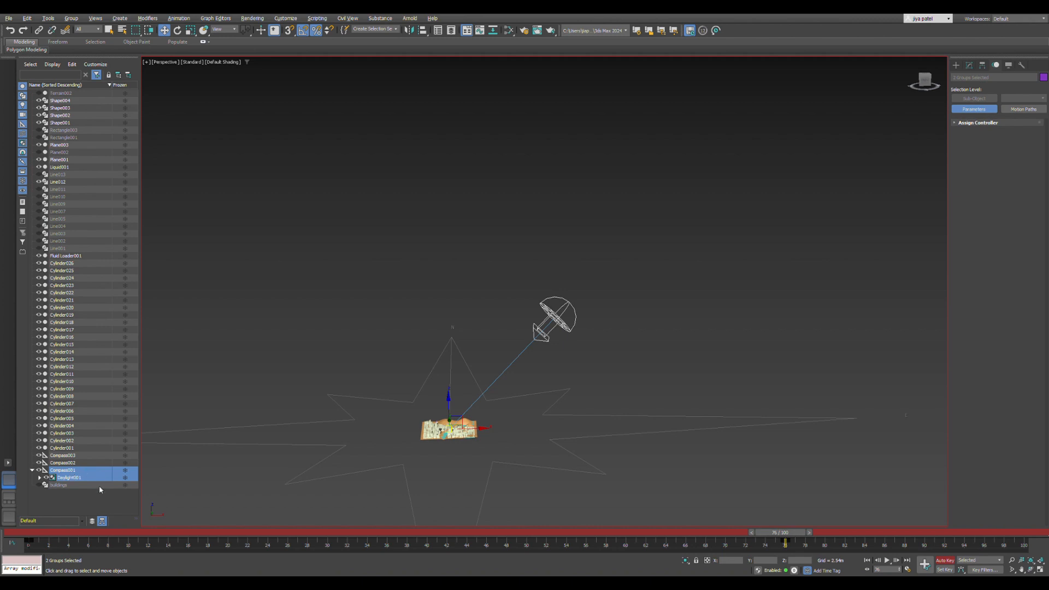
{"action": "left_click", "coordinate": [506, 325]}
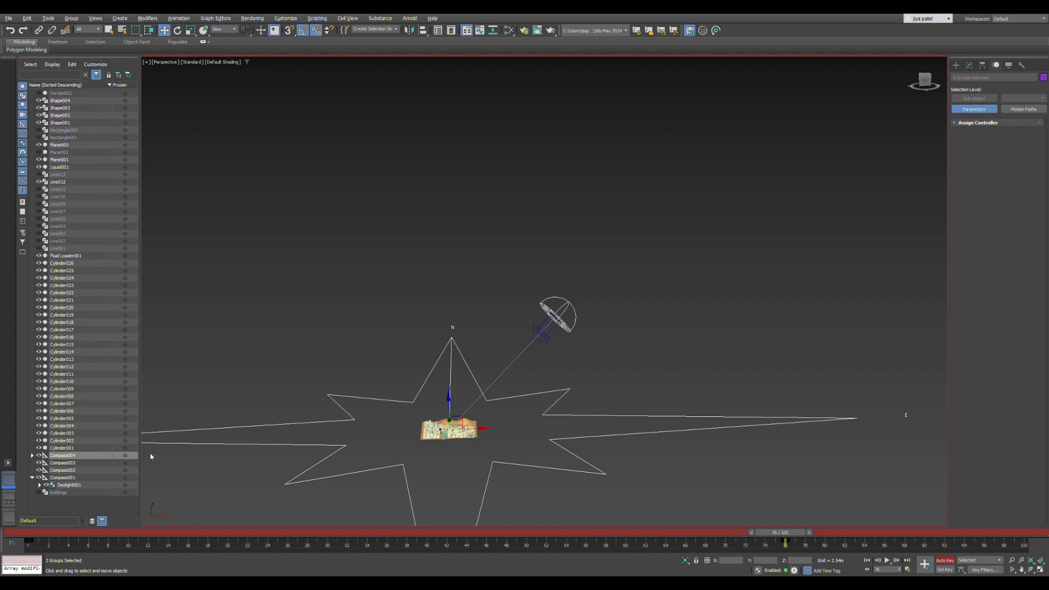
Step: Delete the two leftover empty compass helpers, Compass002 and Compass003
{"action": "left_click", "coordinate": [64, 469]}
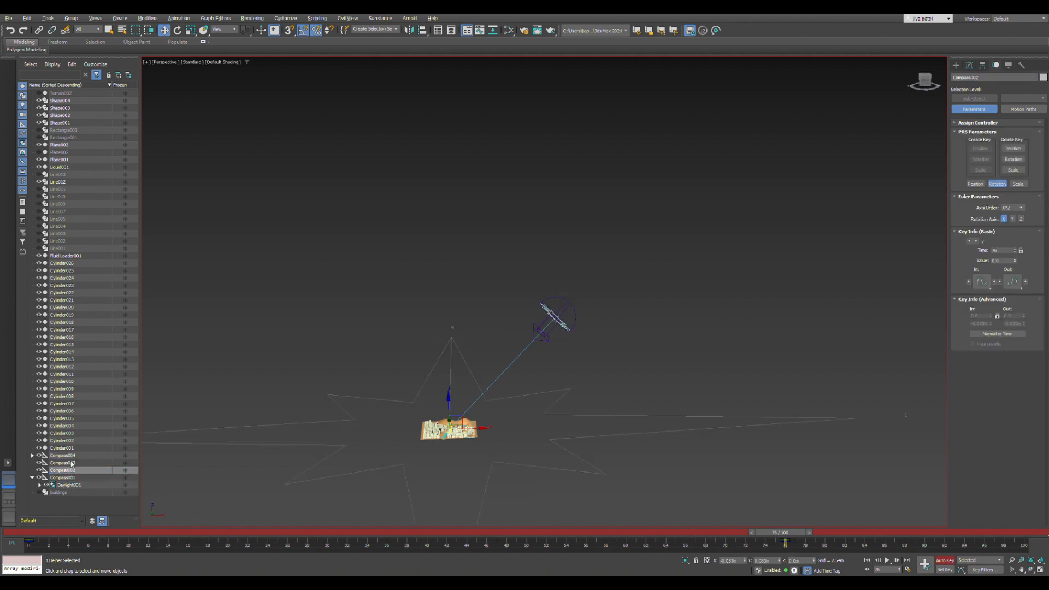
{"action": "left_click", "coordinate": [72, 463], "text": "ctrl"}
{"action": "key", "text": "Delete"}
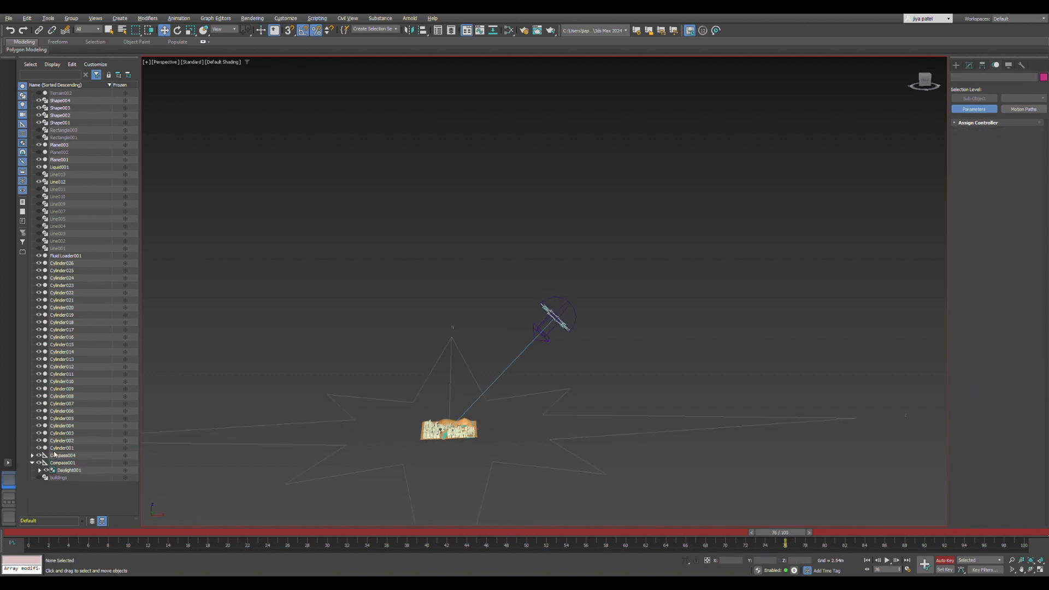
Step: Clone Compass004 together with its child Daylight002 to make another daylight set
{"action": "left_click", "coordinate": [32, 456]}
{"action": "left_click", "coordinate": [70, 463]}
{"action": "left_click", "coordinate": [72, 456], "text": "ctrl"}
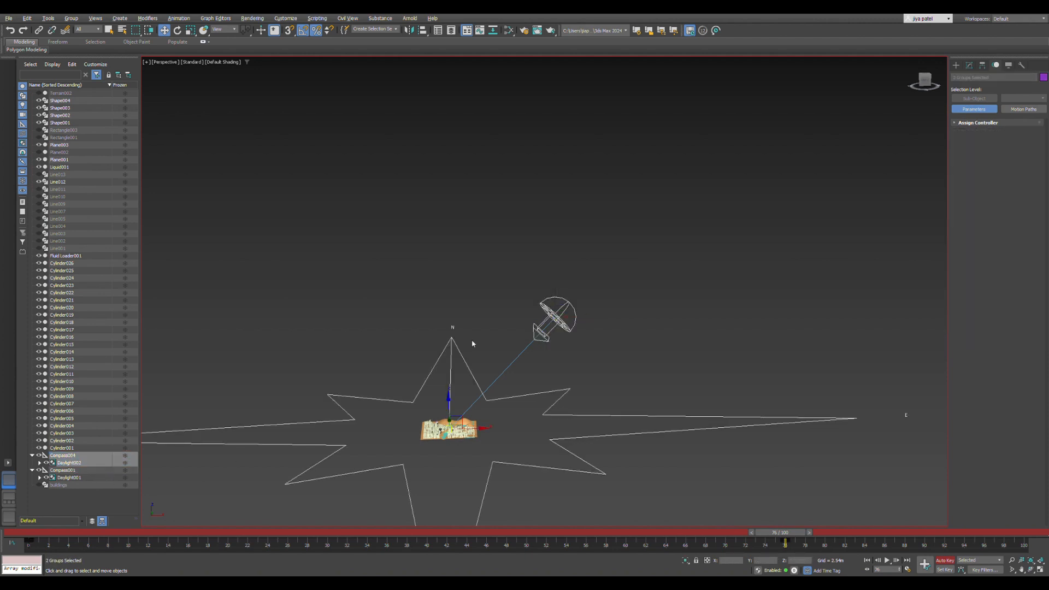
Step: Set the time of Daylight002, under Compass004, to 13 hours
{"action": "left_click", "coordinate": [63, 463]}
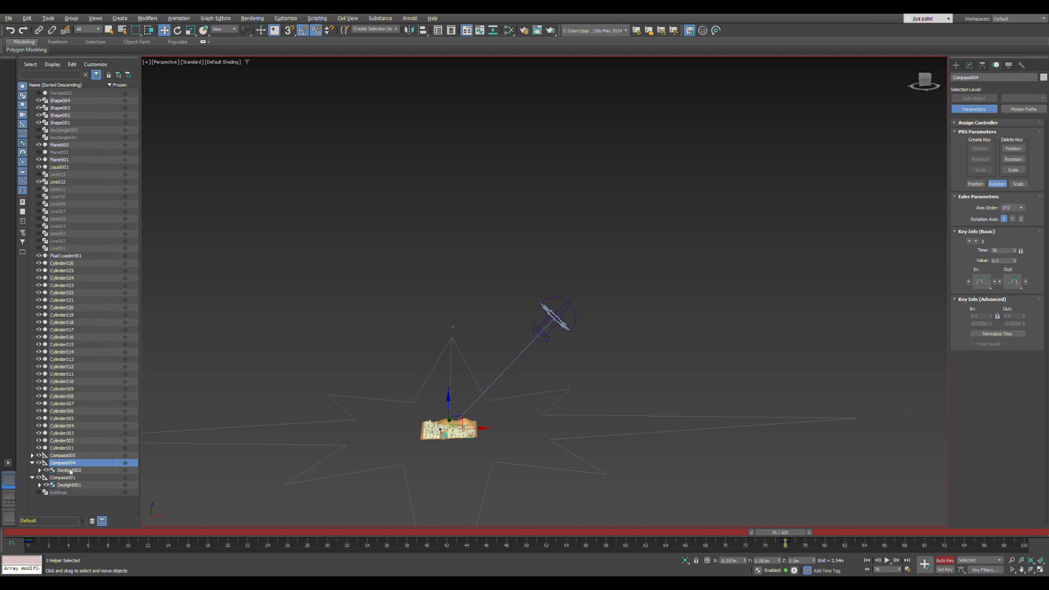
{"action": "left_click", "coordinate": [69, 470]}
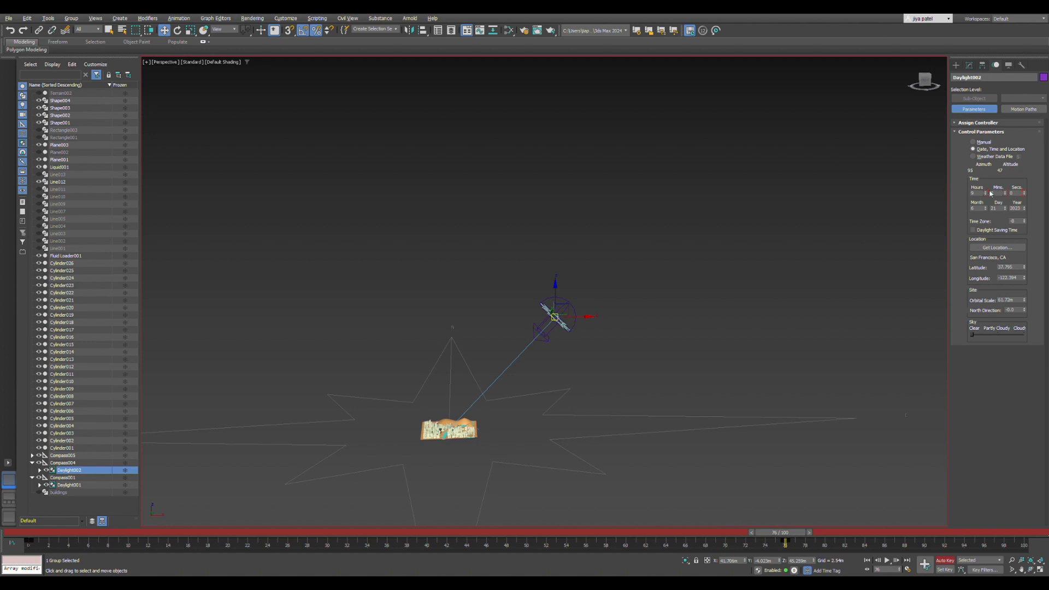
{"action": "left_click_drag", "start_coordinate": [986, 194], "coordinate": [985, 193]}
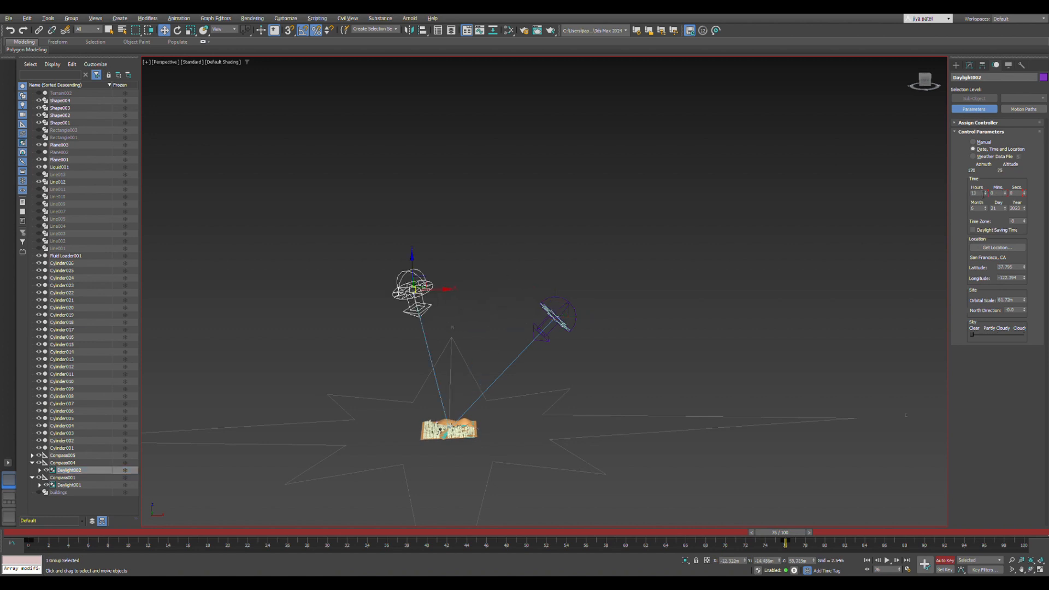
Step: Set the time of Daylight003, under Compass003, to 16 hours
{"action": "left_click", "coordinate": [57, 455]}
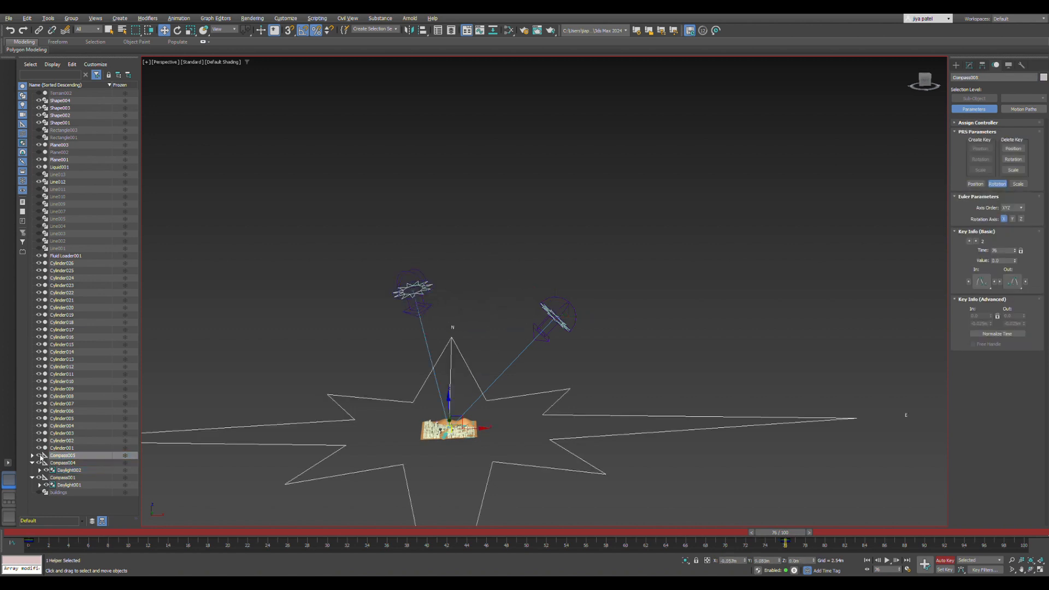
{"action": "left_click", "coordinate": [32, 455]}
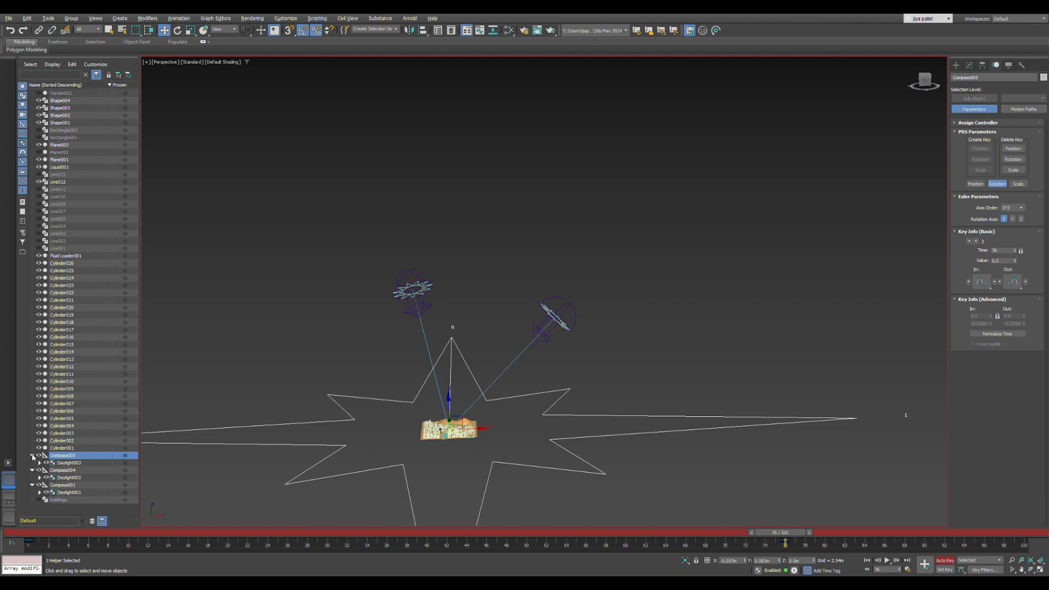
{"action": "left_click", "coordinate": [71, 462]}
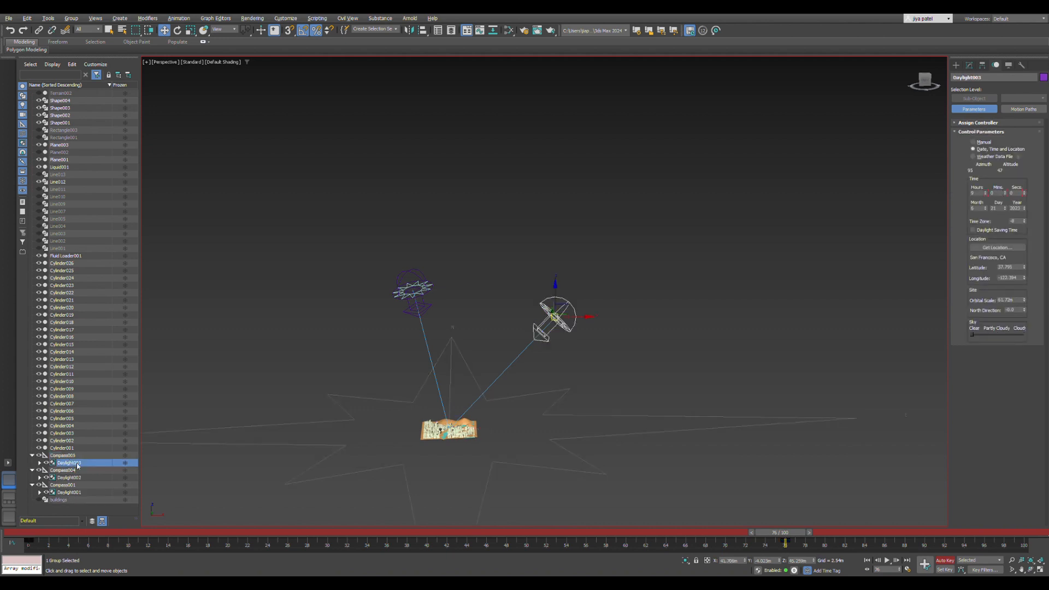
{"action": "left_click", "coordinate": [984, 191]}
{"action": "left_click", "coordinate": [984, 191]}
{"action": "left_click", "coordinate": [984, 191]}
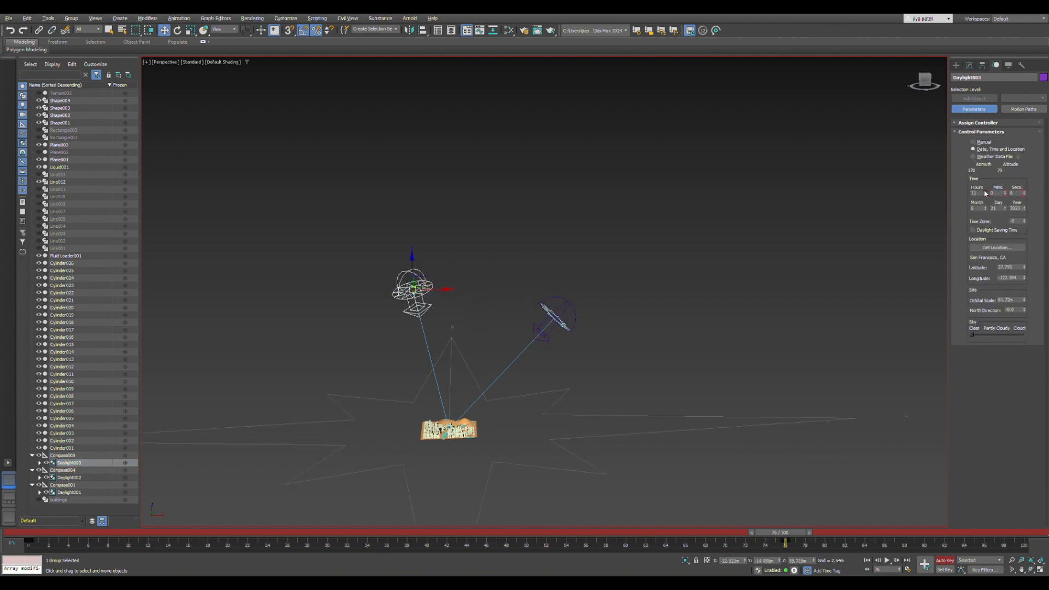
{"action": "left_click", "coordinate": [984, 192]}
{"action": "left_click", "coordinate": [984, 192]}
{"action": "left_click", "coordinate": [984, 191]}
{"action": "left_click", "coordinate": [984, 192]}
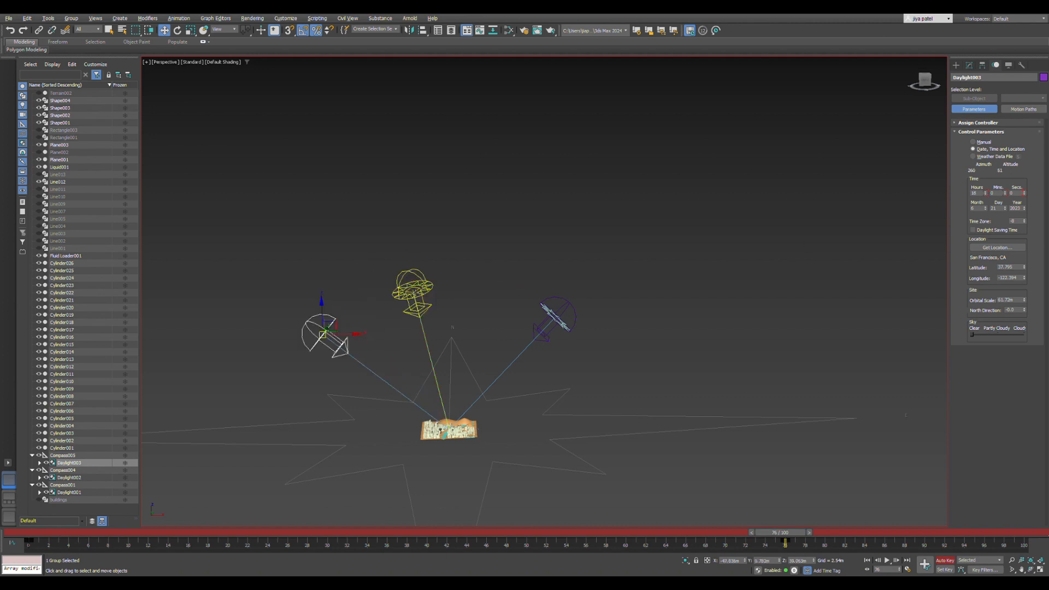
Step: Set the time of Daylight002, under Compass004, to 12 hours and deselect it
{"action": "left_click", "coordinate": [409, 273]}
{"action": "left_click", "coordinate": [985, 194]}
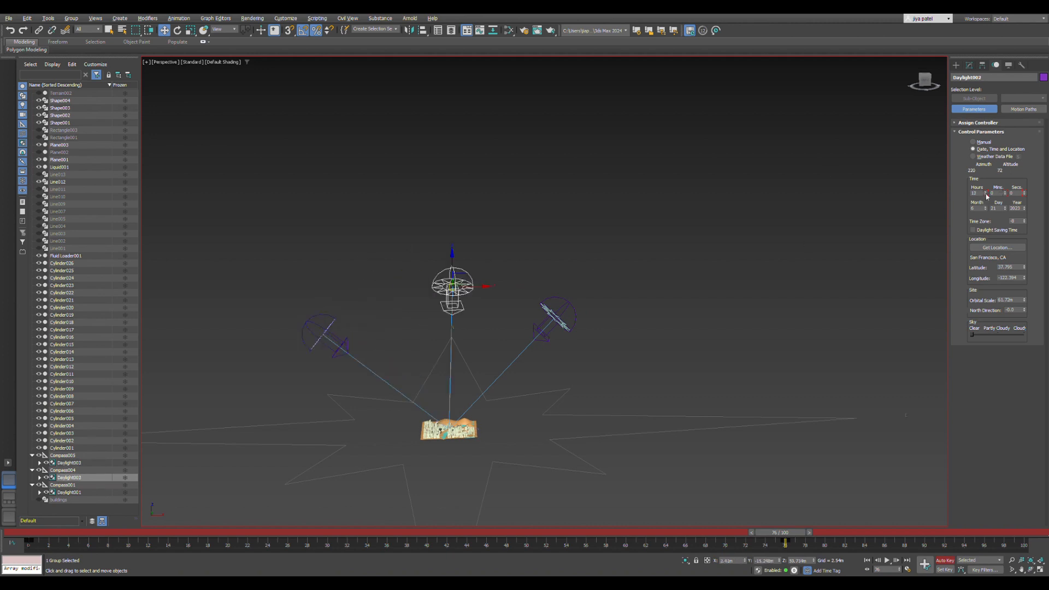
{"action": "scroll", "coordinate": [423, 262], "scroll_direction": "down", "scroll_amount": 3}
{"action": "scroll", "coordinate": [417, 323], "scroll_direction": "up", "scroll_amount": 5}
{"action": "left_click", "coordinate": [644, 163]}
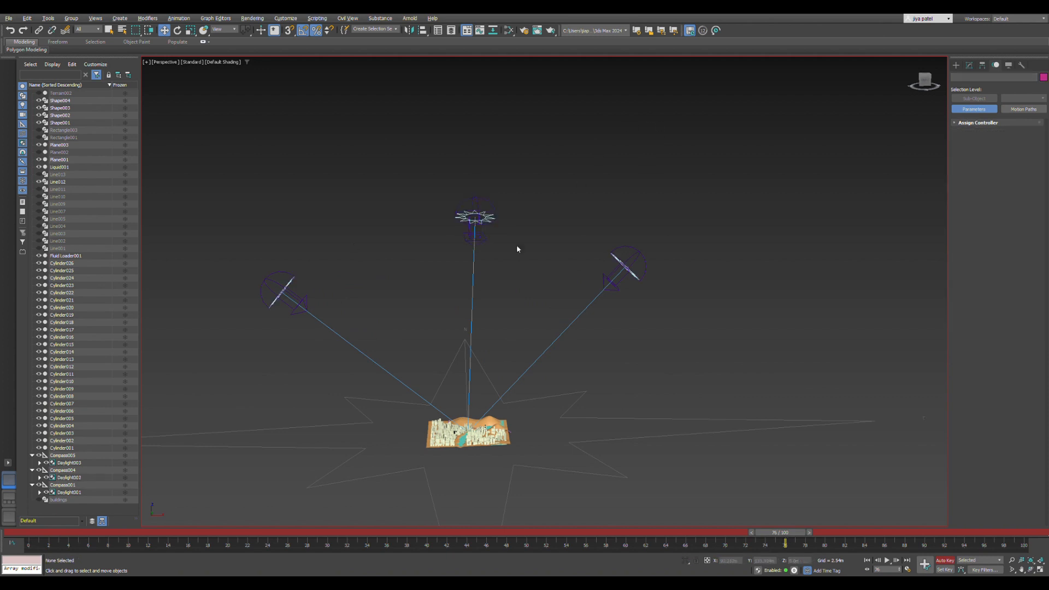
Step: Switch the perspective viewport's shading to High Quality and examine how the city terrain is lit
{"action": "left_click", "coordinate": [197, 82]}
{"action": "scroll", "coordinate": [465, 421], "scroll_direction": "up", "scroll_amount": 8}
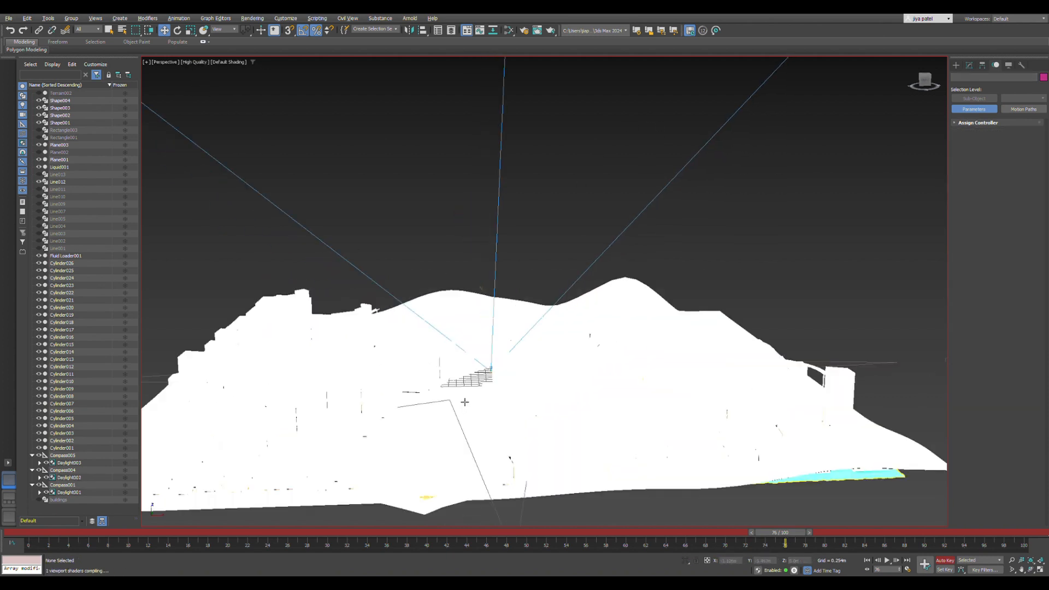
{"action": "scroll", "coordinate": [465, 401], "scroll_direction": "down", "scroll_amount": 10}
{"action": "middle_click_drag", "start_coordinate": [464, 402], "coordinate": [574, 443], "text": "alt"}
{"action": "scroll", "coordinate": [567, 405], "scroll_direction": "up", "scroll_amount": 6}
{"action": "scroll", "coordinate": [519, 391], "scroll_direction": "down", "scroll_amount": 5}
{"action": "scroll", "coordinate": [574, 442], "scroll_direction": "up", "scroll_amount": 5}
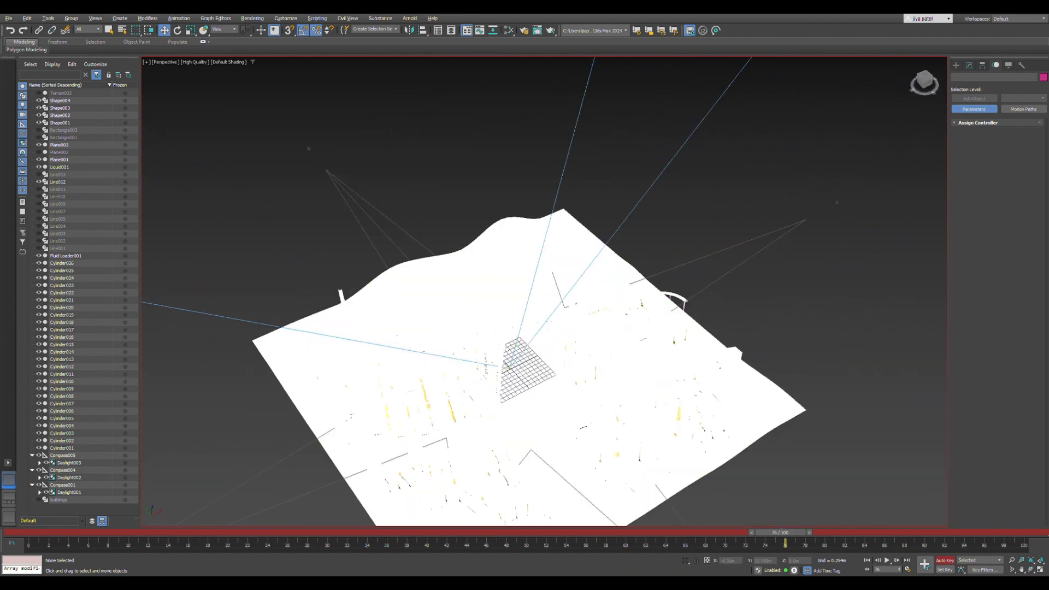
{"action": "scroll", "coordinate": [247, 262], "scroll_direction": "up", "scroll_amount": 3}
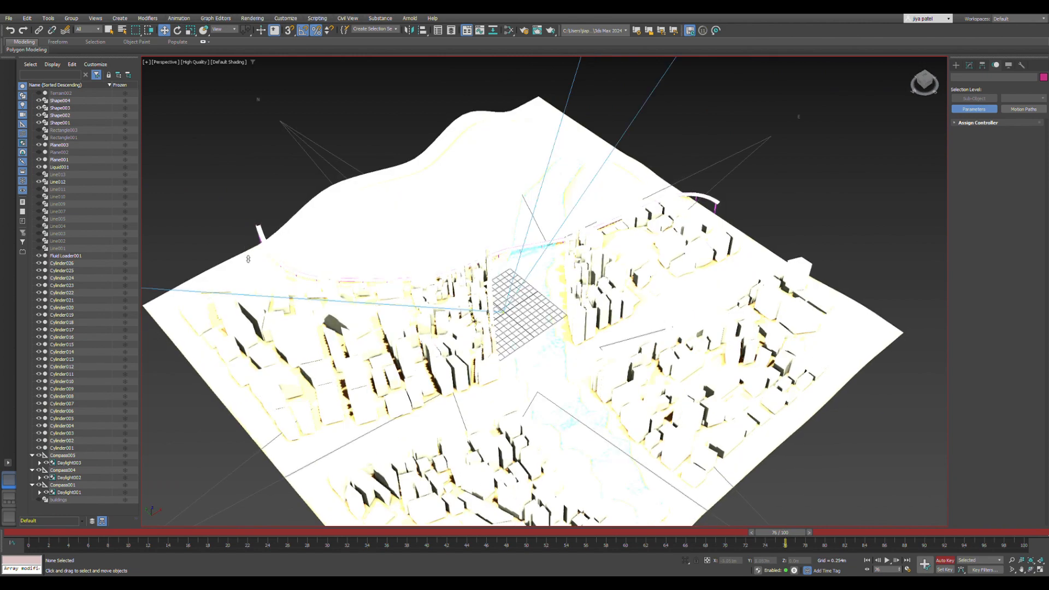
{"action": "scroll", "coordinate": [581, 301], "scroll_direction": "up", "scroll_amount": 5}
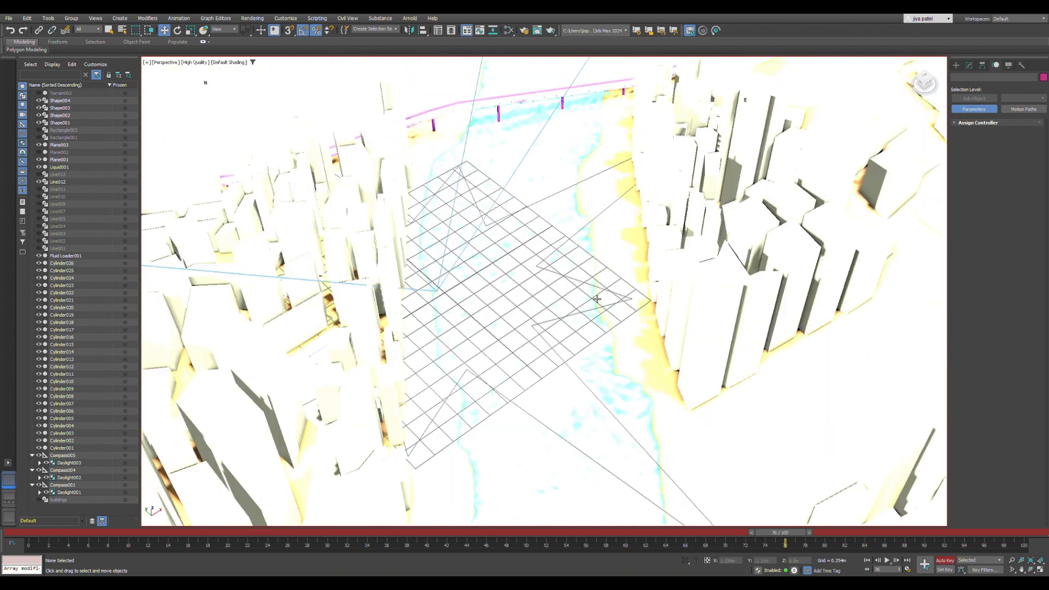
Step: Set the scene's exposure control to <no exposure control> in Environment and Effects, and close the dialog
{"action": "scroll", "coordinate": [592, 303], "scroll_direction": "down", "scroll_amount": 2}
{"action": "scroll", "coordinate": [589, 308], "scroll_direction": "down", "scroll_amount": 4}
{"action": "middle_click_drag", "start_coordinate": [589, 309], "coordinate": [455, 327], "text": "alt"}
{"action": "key", "text": "alt+r"}
{"action": "key", "text": "Return"}
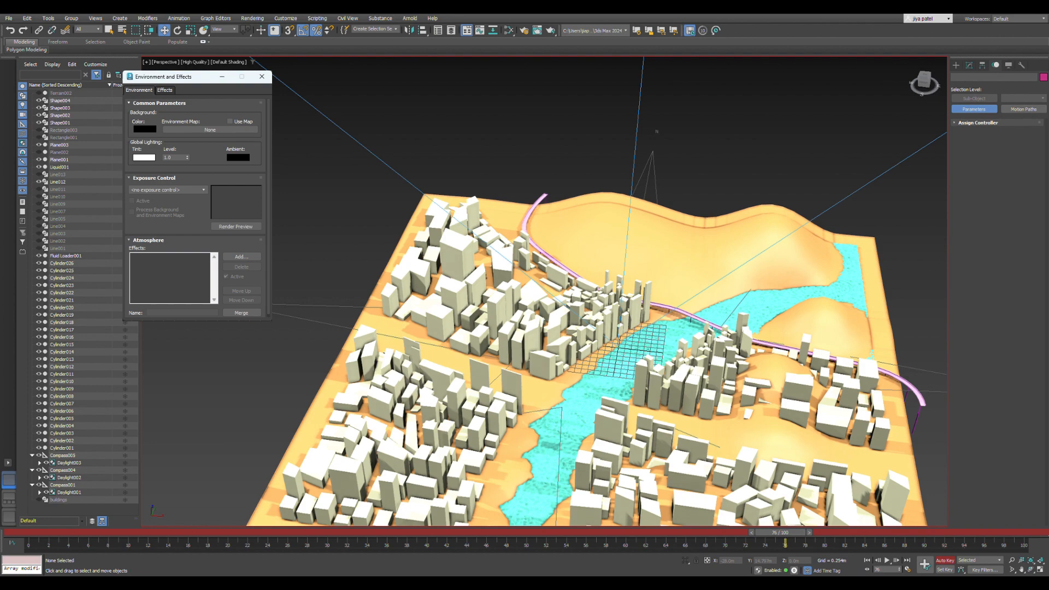
{"action": "left_click", "coordinate": [261, 77]}
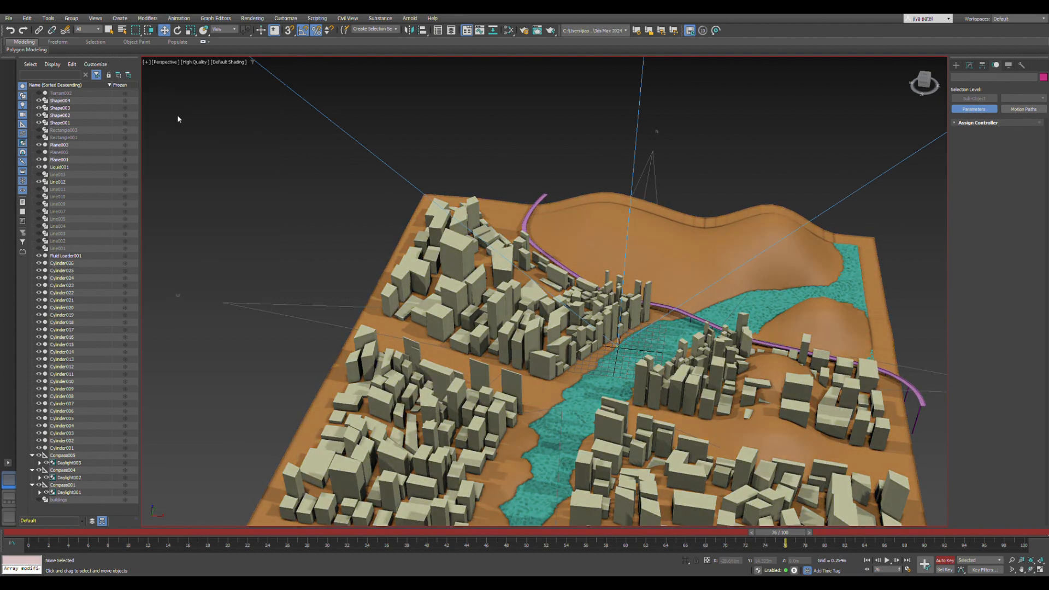
Step: Set the month of the midday sun, Daylight002, to 1 and check the shading on the buildings
{"action": "scroll", "coordinate": [500, 268], "scroll_direction": "down", "scroll_amount": 5}
{"action": "middle_click_drag", "start_coordinate": [499, 267], "coordinate": [511, 346], "text": "alt"}
{"action": "scroll", "coordinate": [496, 331], "scroll_direction": "up", "scroll_amount": 5}
{"action": "scroll", "coordinate": [498, 311], "scroll_direction": "down", "scroll_amount": 6}
{"action": "scroll", "coordinate": [511, 346], "scroll_direction": "up", "scroll_amount": 5}
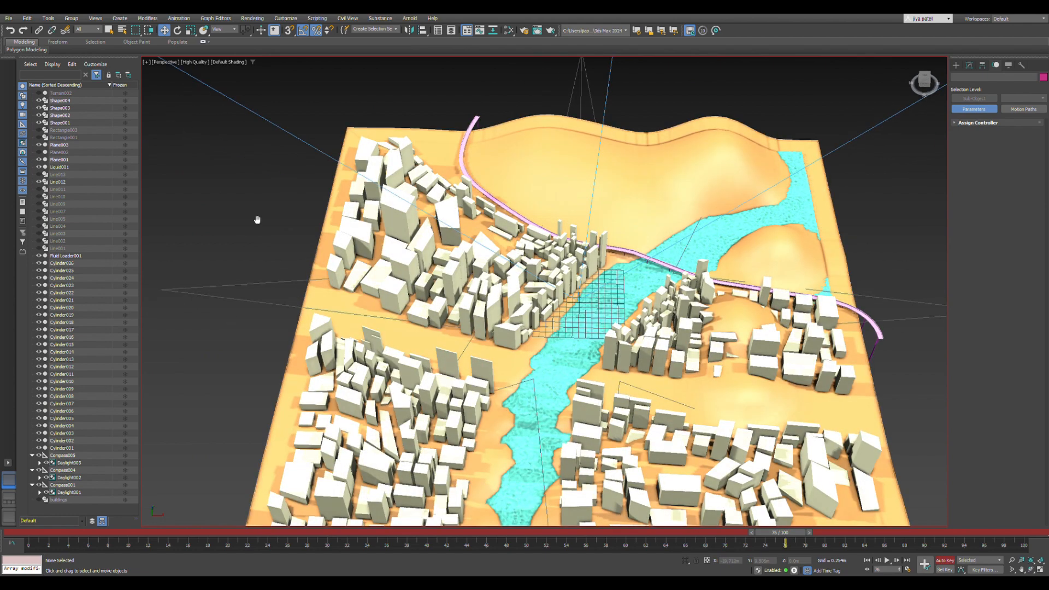
{"action": "scroll", "coordinate": [248, 209], "scroll_direction": "down", "scroll_amount": 10}
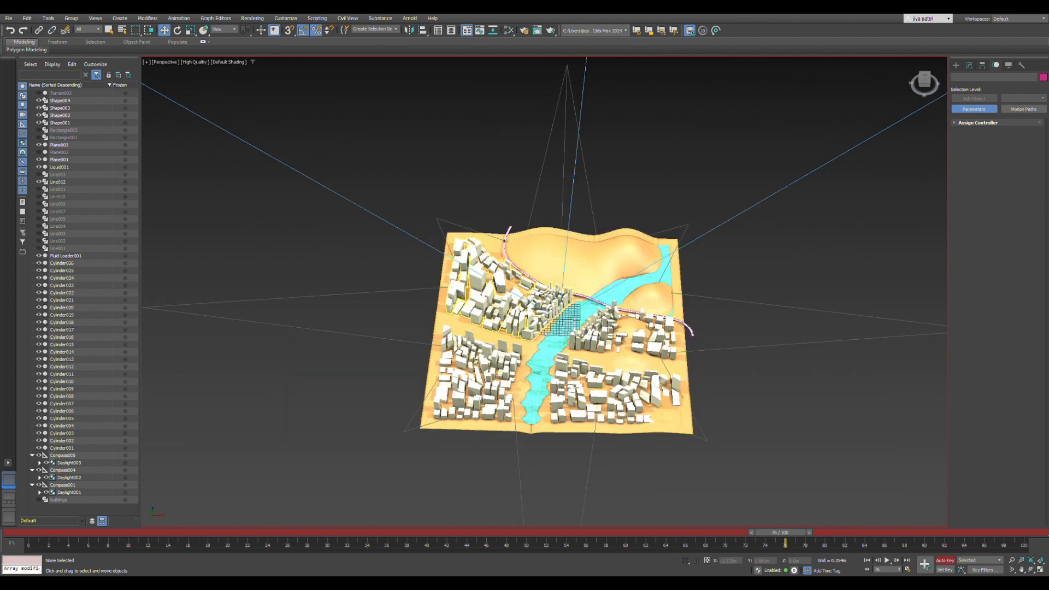
{"action": "left_click", "coordinate": [523, 200]}
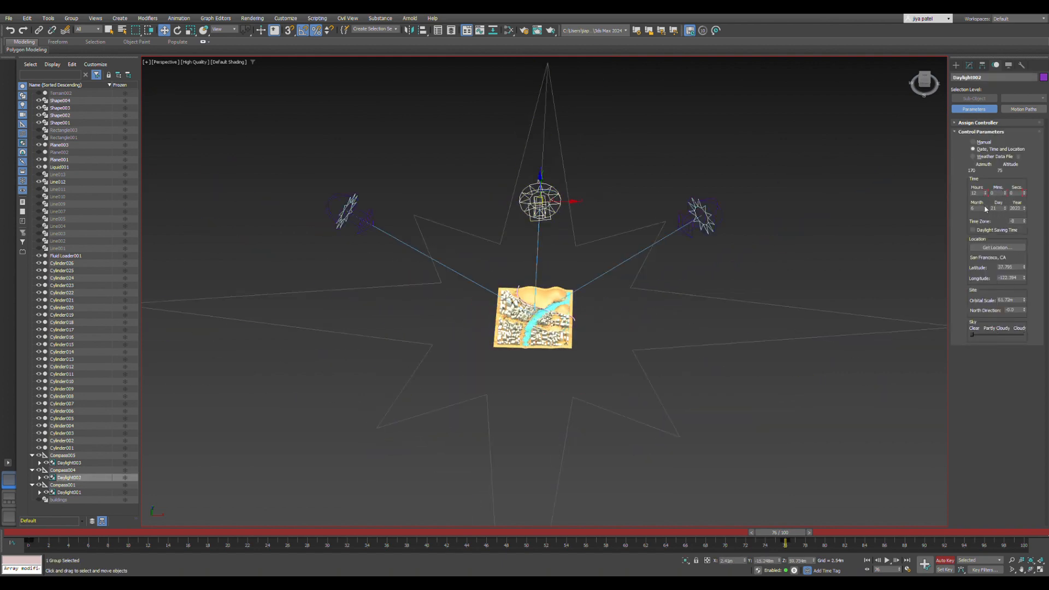
{"action": "left_click_drag", "start_coordinate": [985, 209], "coordinate": [988, 212]}
{"action": "scroll", "coordinate": [576, 342], "scroll_direction": "up", "scroll_amount": 8}
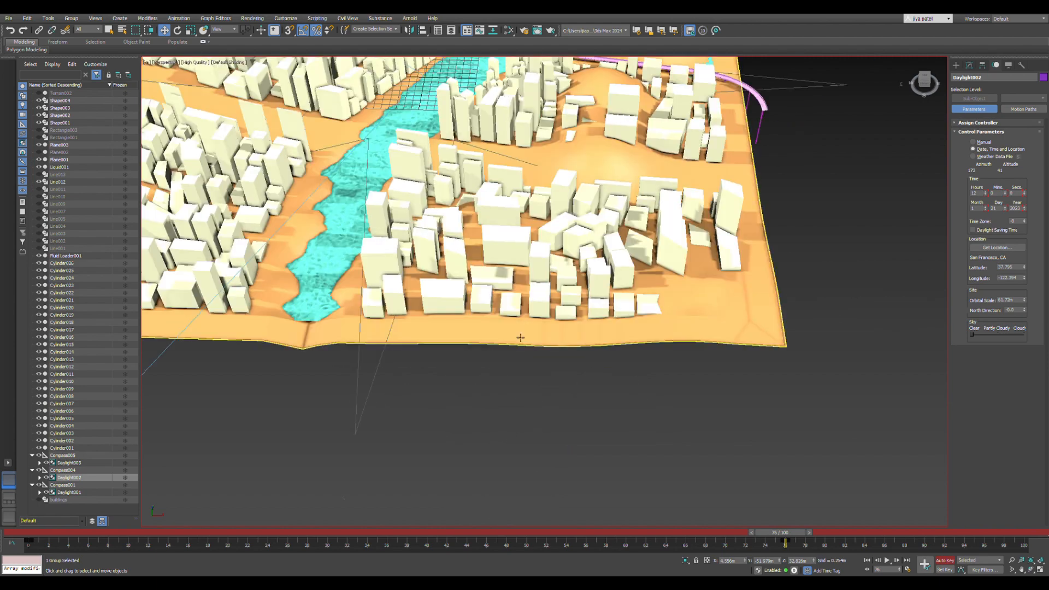
{"action": "scroll", "coordinate": [575, 342], "scroll_direction": "down", "scroll_amount": 5}
Step: Set the month of the other two daylight systems, Daylight001 and Daylight003, to 1
{"action": "left_click", "coordinate": [703, 113]}
{"action": "scroll", "coordinate": [702, 114], "scroll_direction": "down", "scroll_amount": 4}
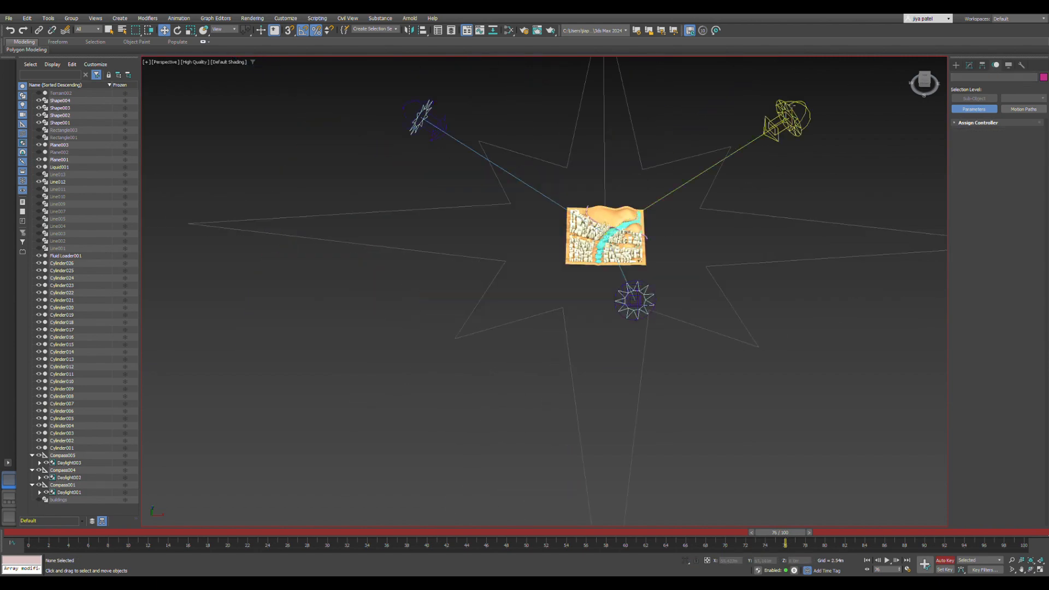
{"action": "left_click", "coordinate": [791, 113]}
{"action": "left_click_drag", "start_coordinate": [985, 208], "coordinate": [987, 212]}
{"action": "left_click", "coordinate": [422, 116]}
{"action": "scroll", "coordinate": [638, 294], "scroll_direction": "up", "scroll_amount": 6}
{"action": "scroll", "coordinate": [638, 294], "scroll_direction": "up", "scroll_amount": 5}
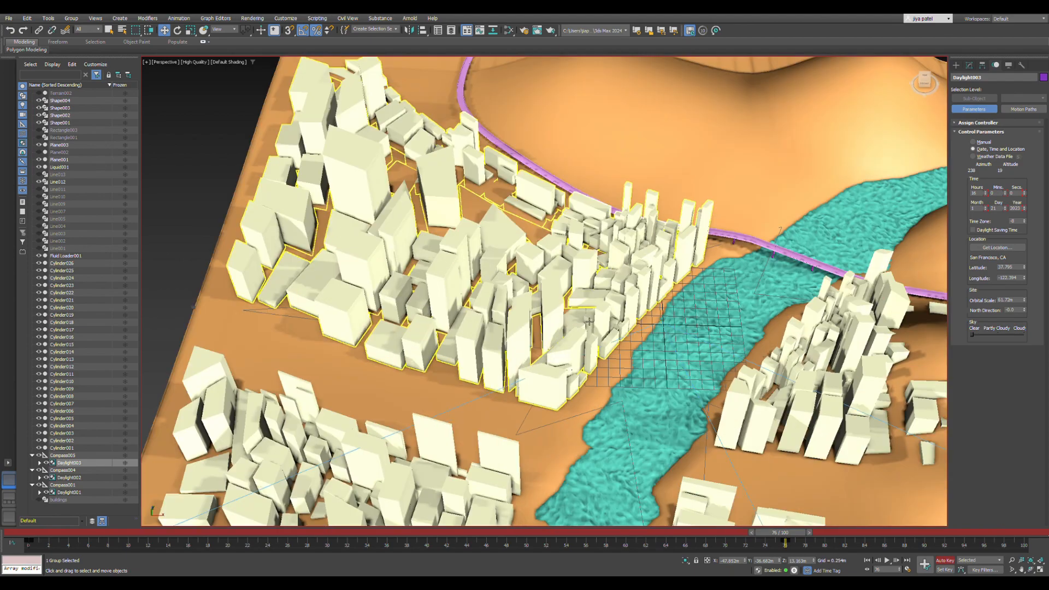
Step: Examine the shadows cast by the buildings, hills and bridge across the terrain and river, with nothing selected
{"action": "scroll", "coordinate": [598, 266], "scroll_direction": "down", "scroll_amount": 8}
{"action": "scroll", "coordinate": [606, 276], "scroll_direction": "up", "scroll_amount": 6}
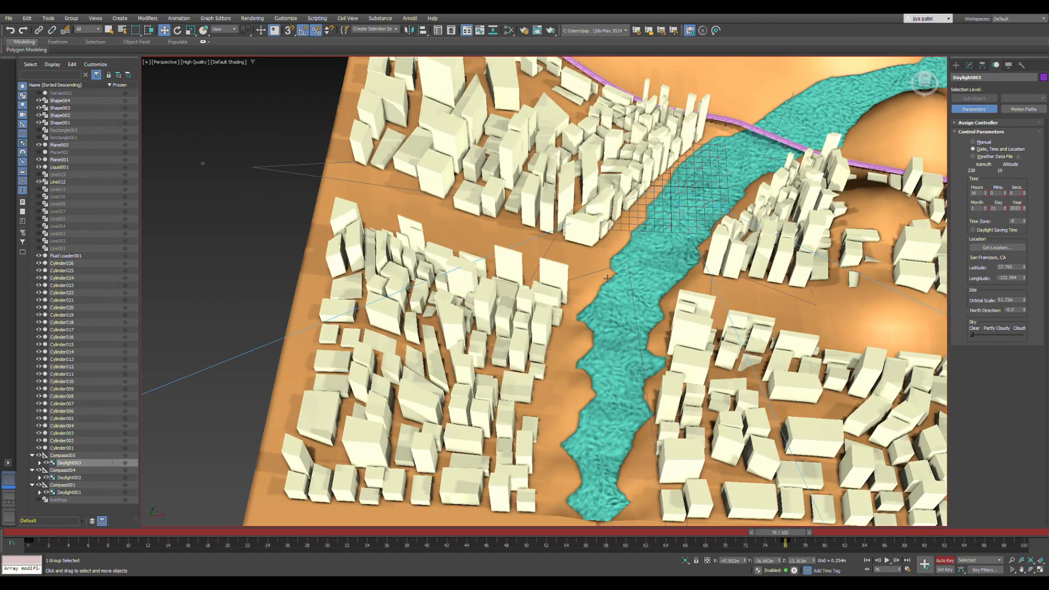
{"action": "scroll", "coordinate": [611, 286], "scroll_direction": "up", "scroll_amount": 4}
{"action": "scroll", "coordinate": [577, 365], "scroll_direction": "down", "scroll_amount": 6}
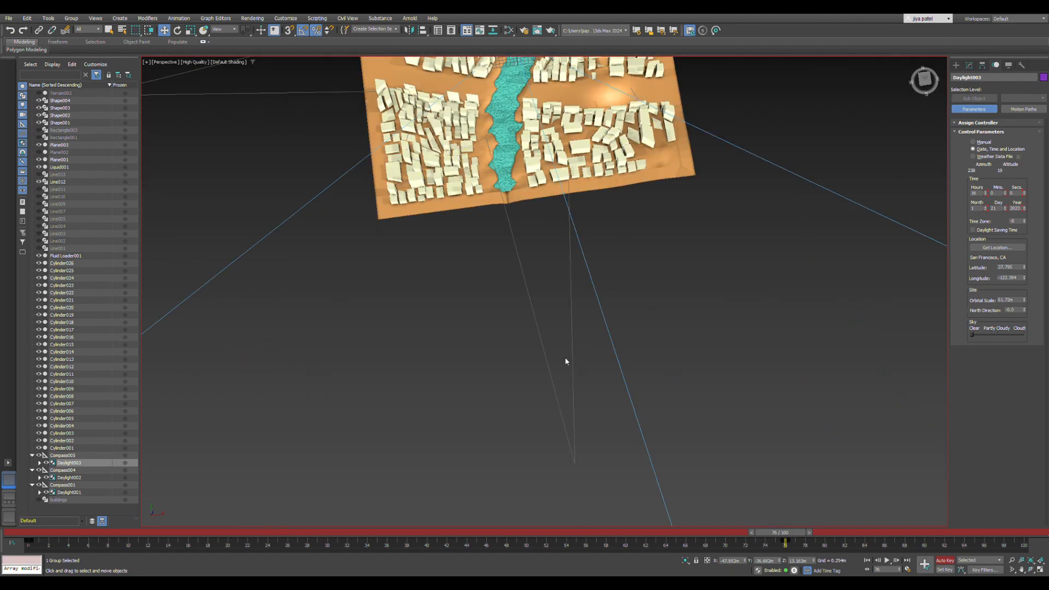
{"action": "scroll", "coordinate": [563, 328], "scroll_direction": "up", "scroll_amount": 5}
{"action": "scroll", "coordinate": [552, 294], "scroll_direction": "down", "scroll_amount": 6}
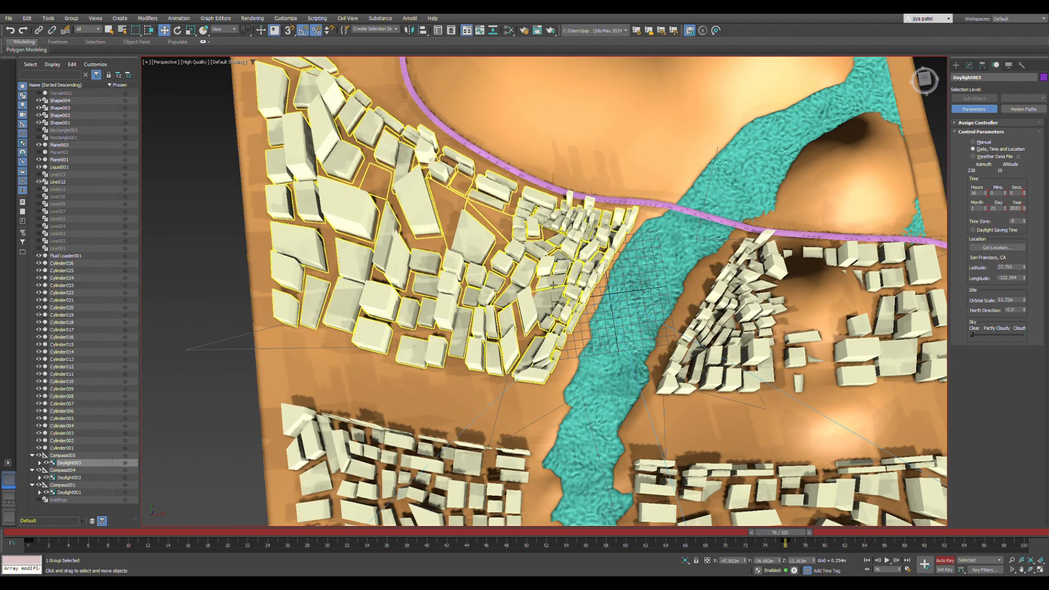
{"action": "scroll", "coordinate": [559, 283], "scroll_direction": "up", "scroll_amount": 2}
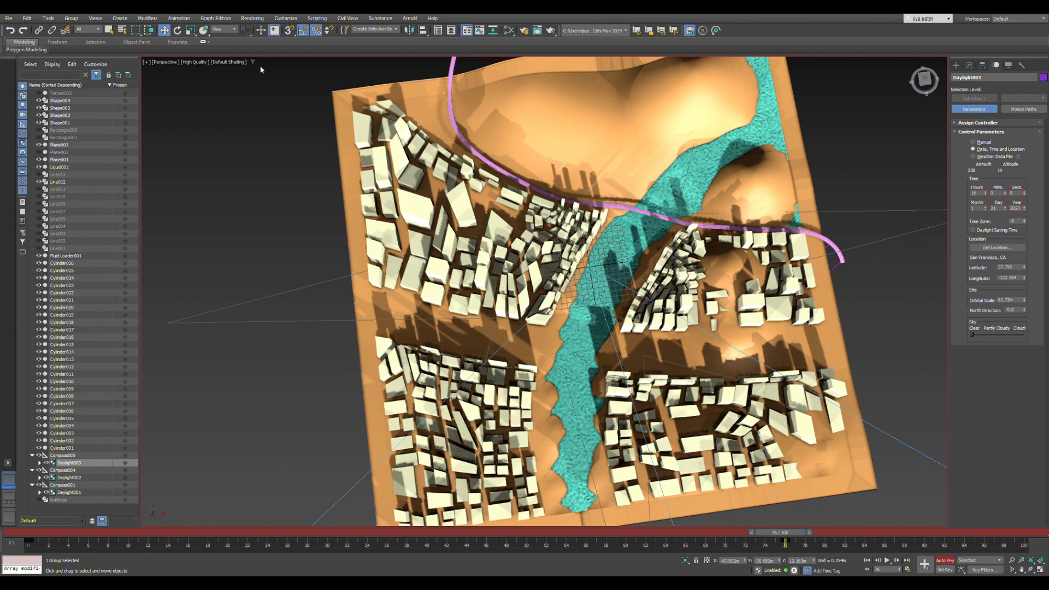
{"action": "scroll", "coordinate": [336, 168], "scroll_direction": "down", "scroll_amount": 3}
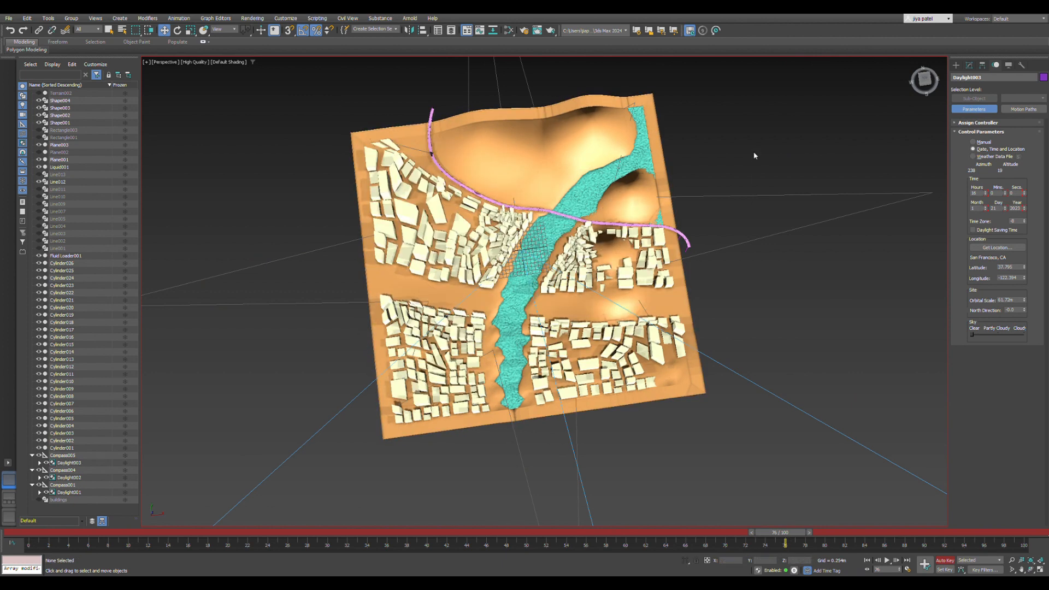
{"action": "left_click", "coordinate": [754, 155]}
{"action": "scroll", "coordinate": [544, 296], "scroll_direction": "up", "scroll_amount": 2}
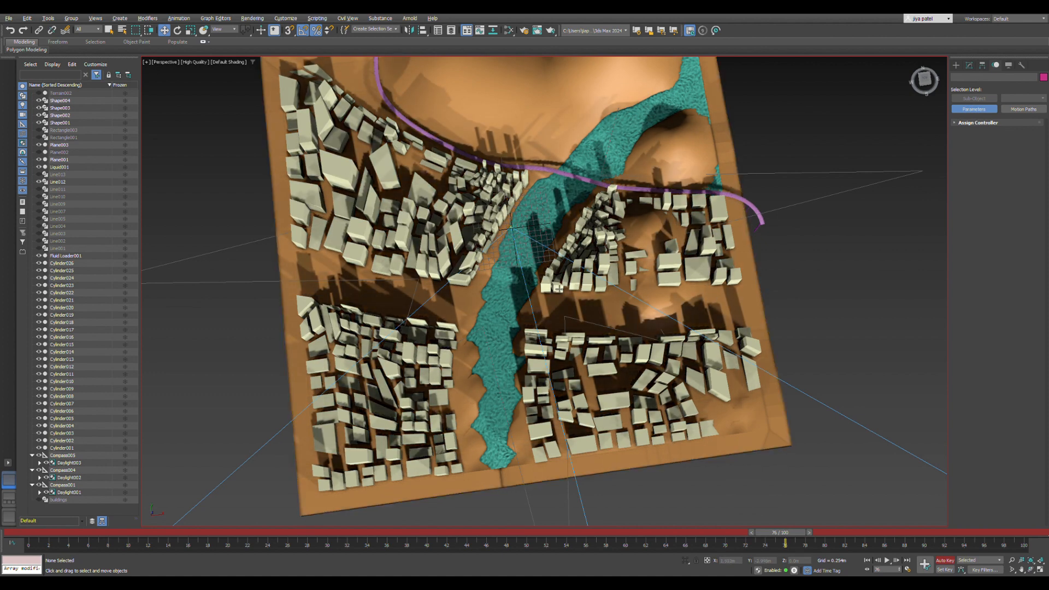
{"action": "middle_click_drag", "start_coordinate": [565, 297], "coordinate": [587, 280], "text": "alt"}
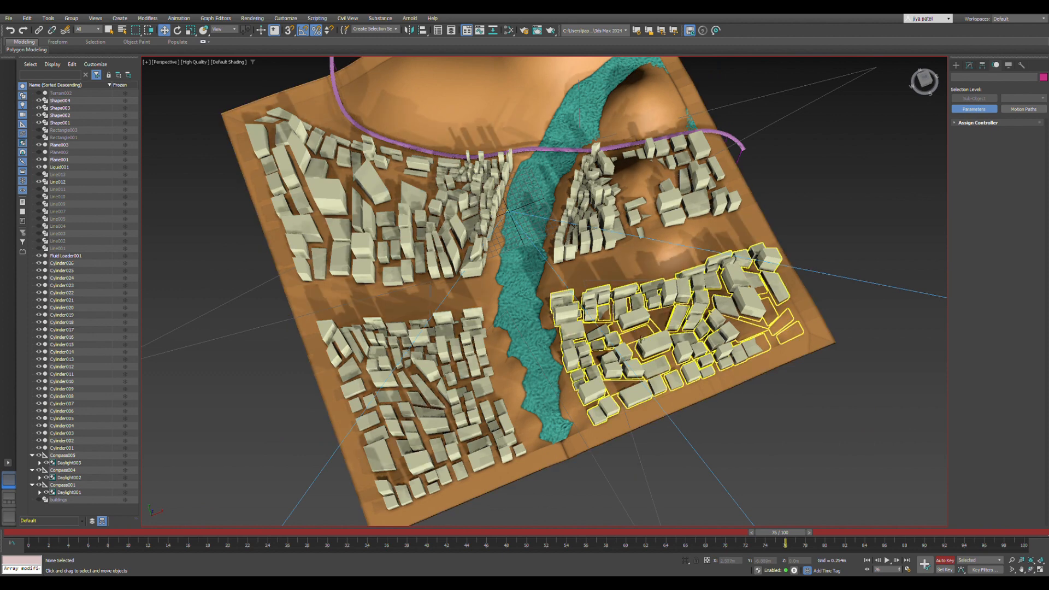
Step: Play the scene animation with the whole city terrain in view from a low angle
{"action": "scroll", "coordinate": [641, 338], "scroll_direction": "down", "scroll_amount": 3}
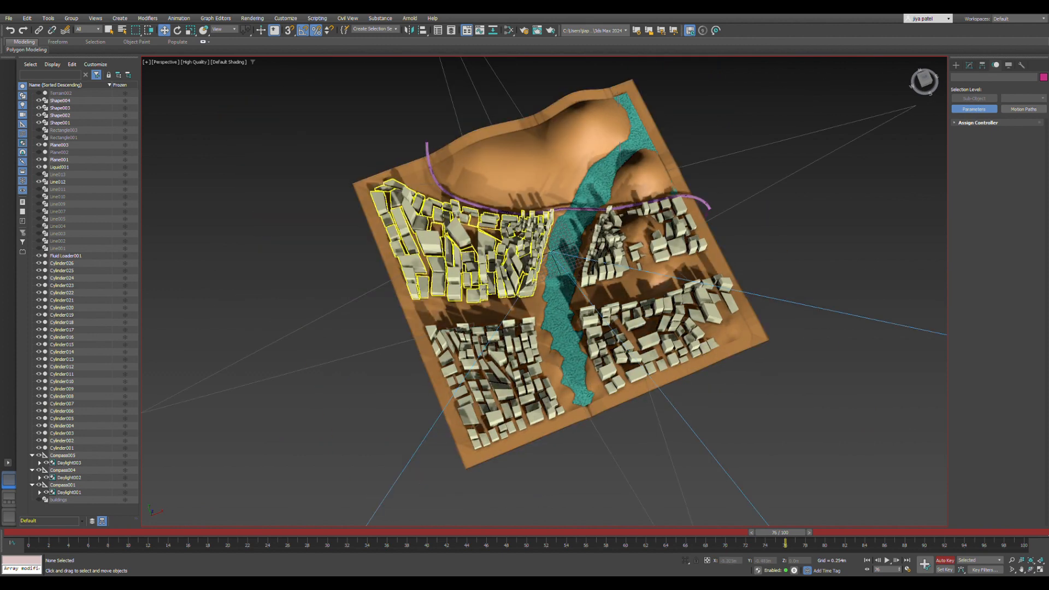
{"action": "middle_click_drag", "start_coordinate": [516, 289], "coordinate": [516, 280], "text": "alt"}
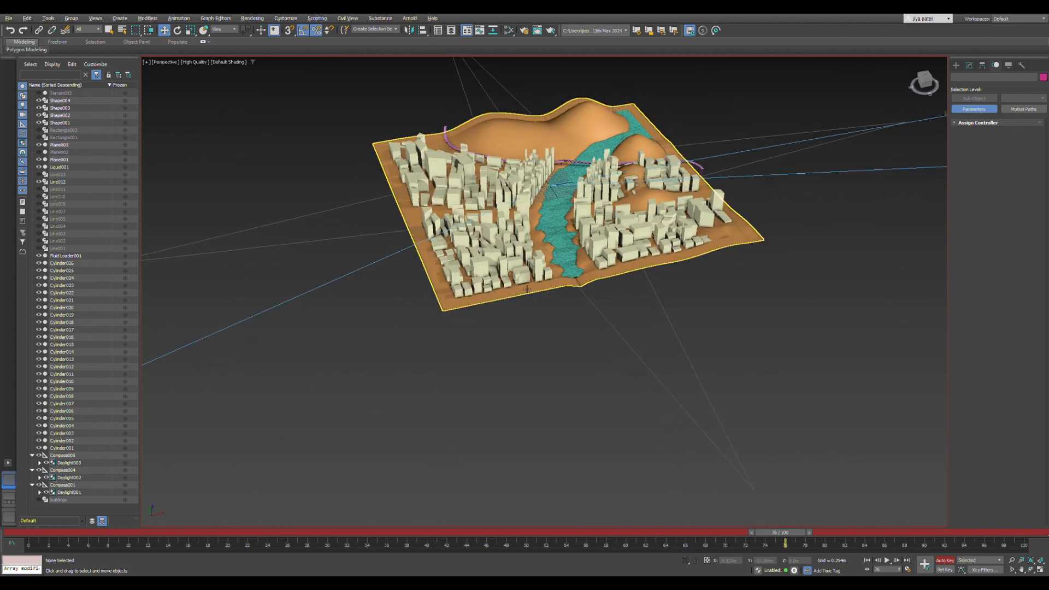
{"action": "scroll", "coordinate": [507, 164], "scroll_direction": "up", "scroll_amount": 3}
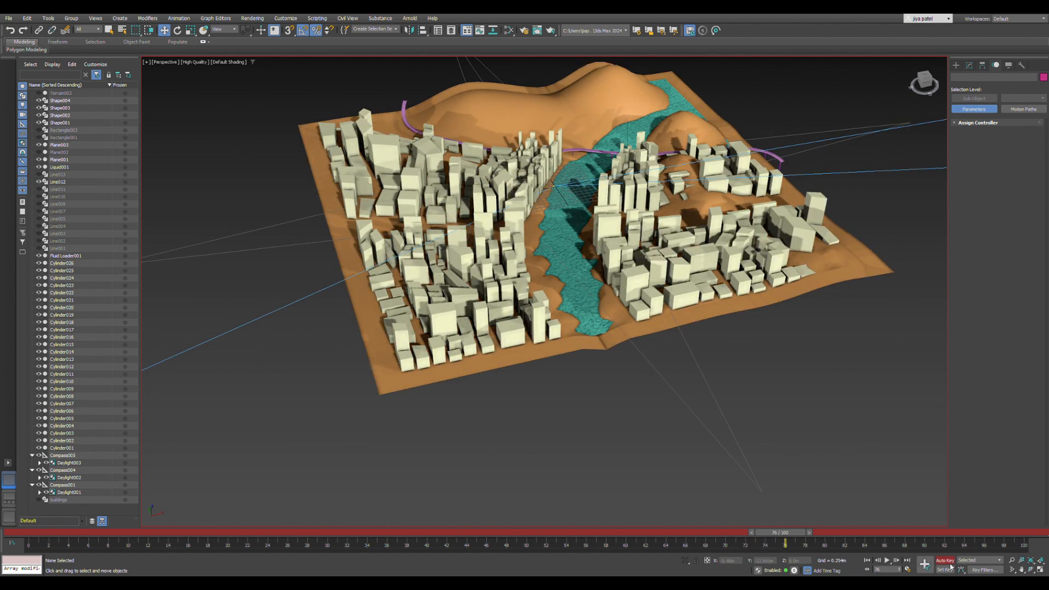
{"action": "left_click", "coordinate": [887, 560]}
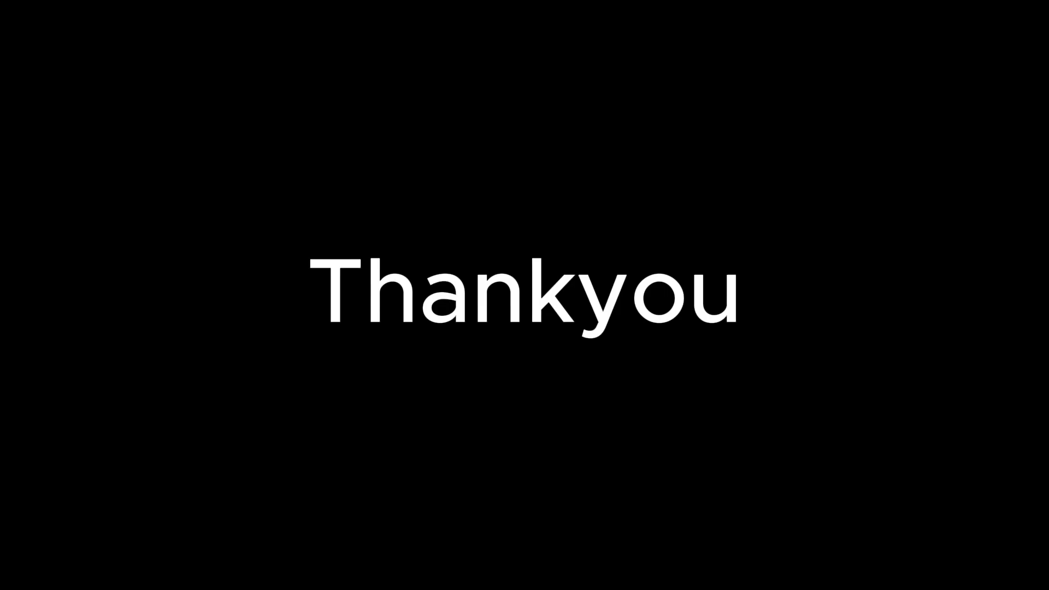